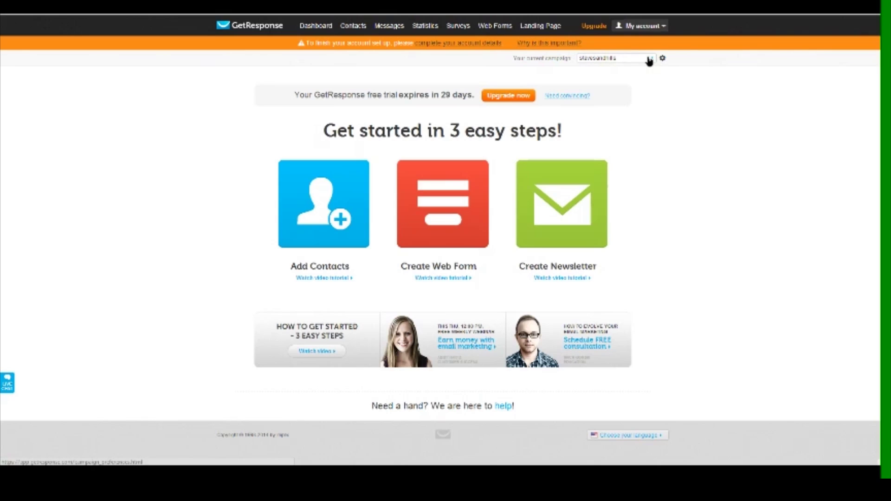
Open Create campaign from the campaign dropdown and clear the trial name 'Bird Dog Network'
click(648, 60)
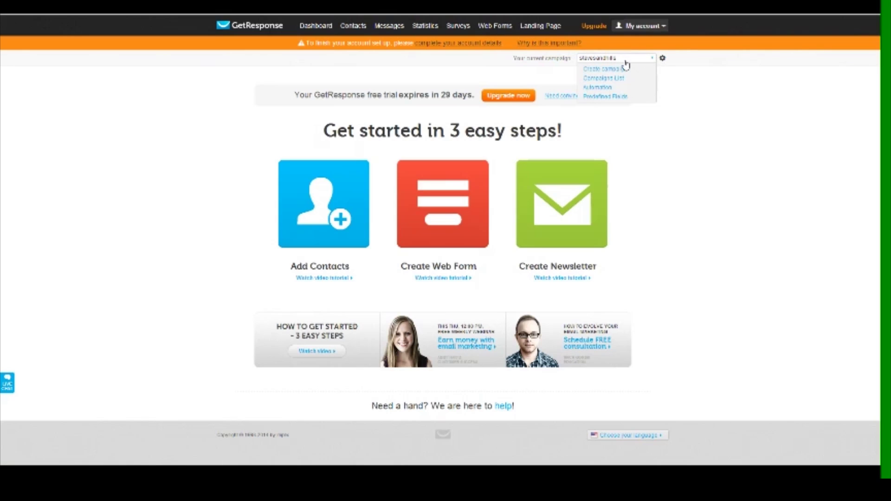
click(603, 69)
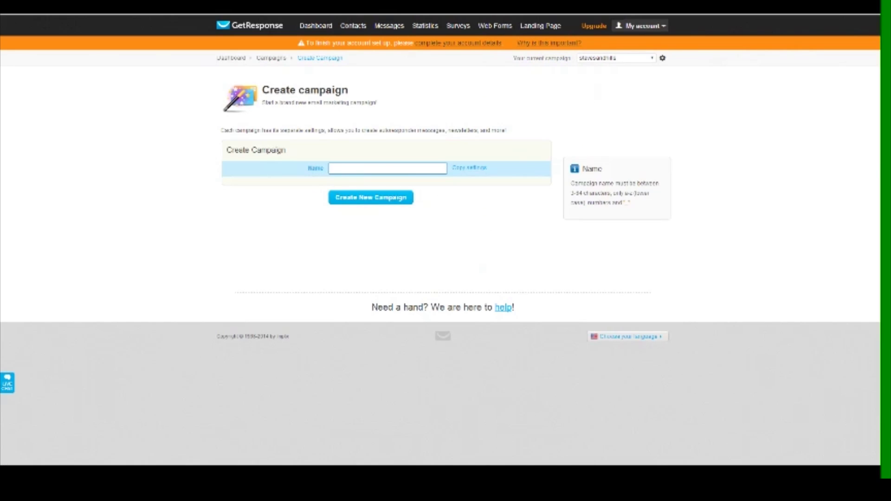
click(419, 168)
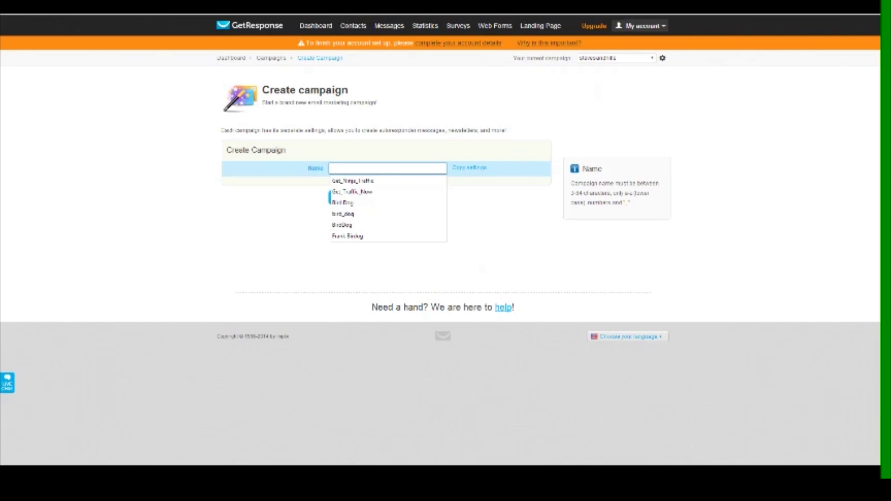
text(B)
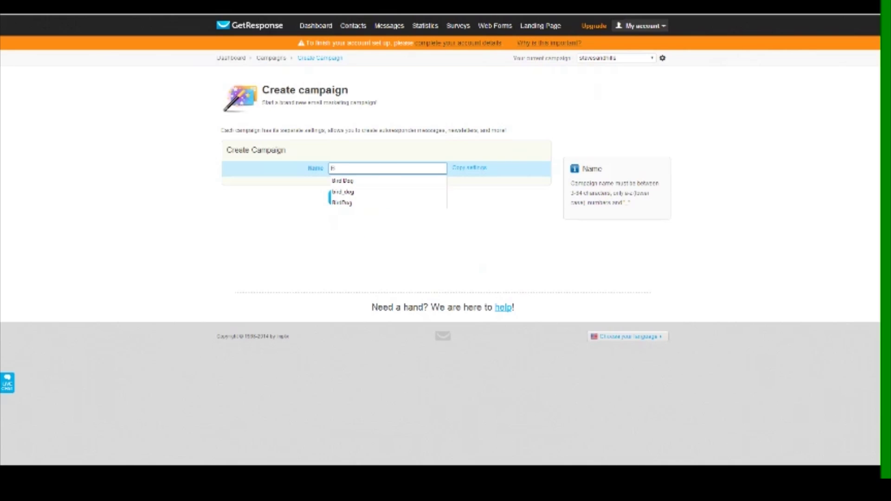
text(ird)
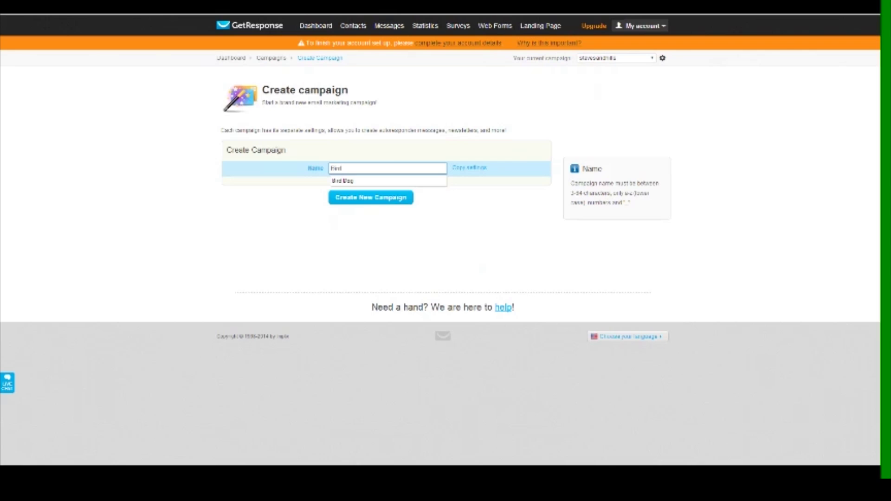
text( Dog Net)
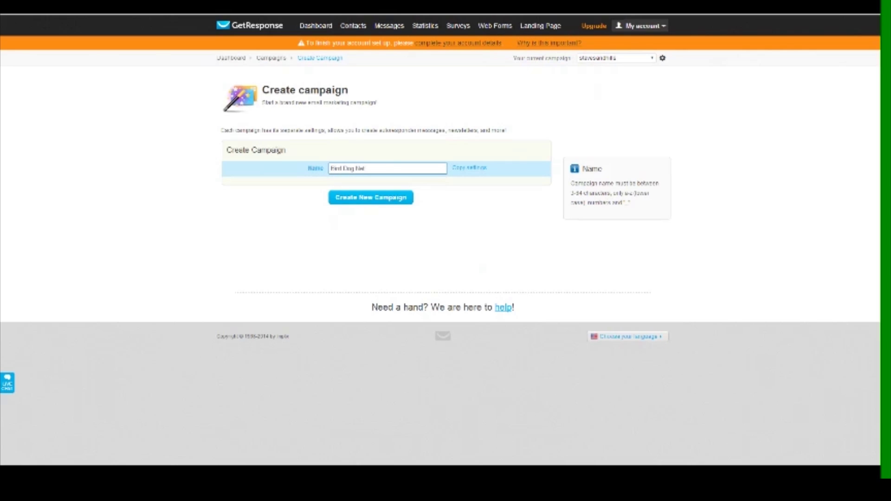
text(work)
click(365, 193)
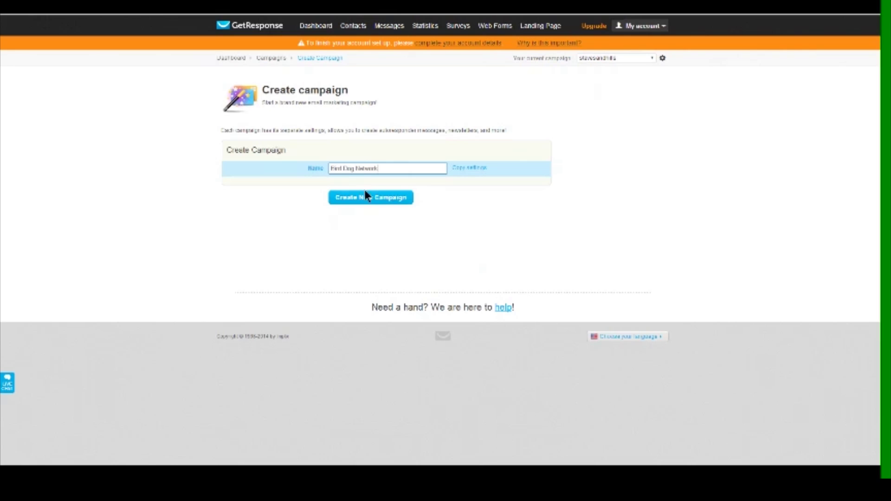
click(380, 168)
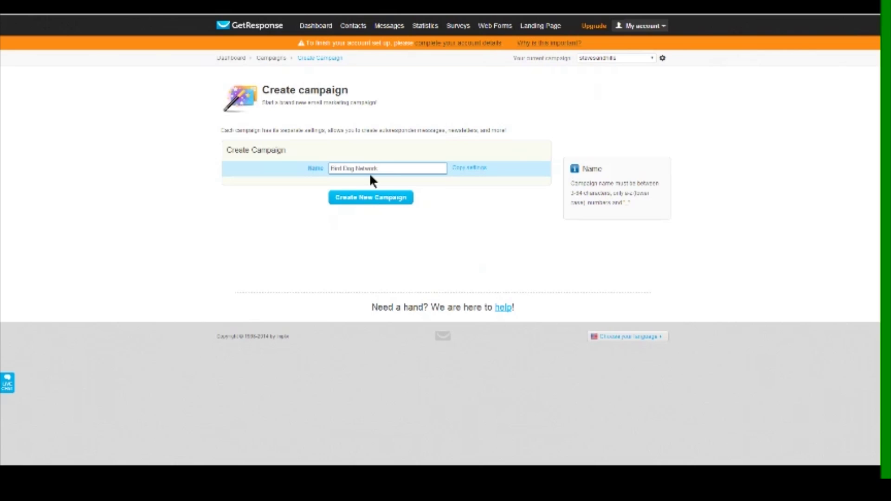
key(BackSpace)
key(BackSpace)
key(BackSpace)
key(BackSpace)
key(BackSpace)
key(BackSpace)
key(BackSpace)
key(BackSpace)
key(BackSpace)
key(BackSpace)
key(BackSpace)
key(BackSpace)
key(BackSpace)
key(BackSpace)
key(BackSpace)
click(269, 216)
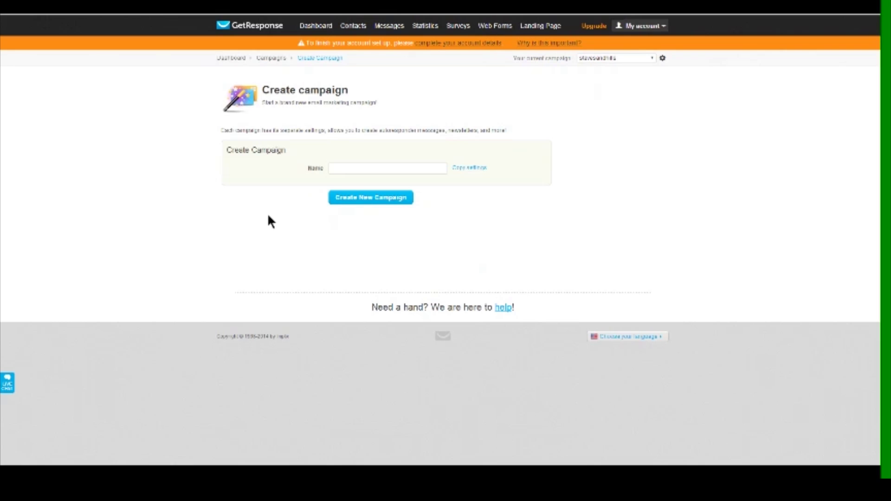
Complete the campaign name with 'ning' and create the new campaign
click(309, 172)
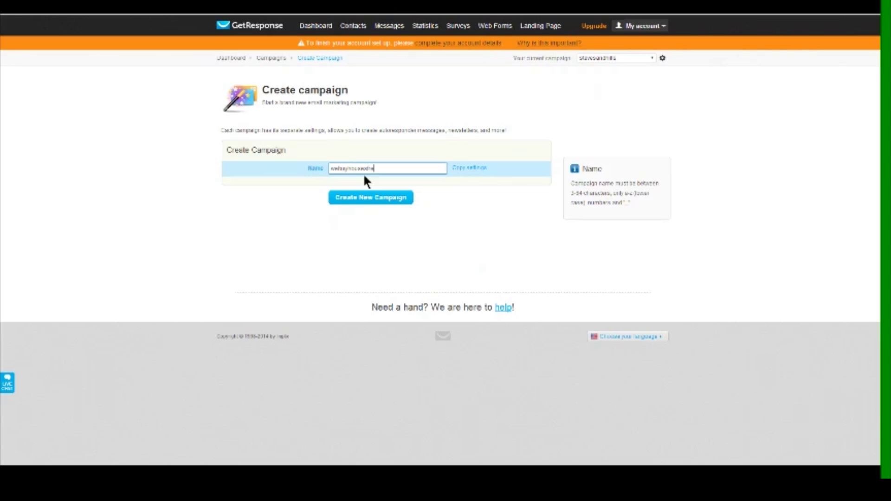
text(ning)
click(368, 200)
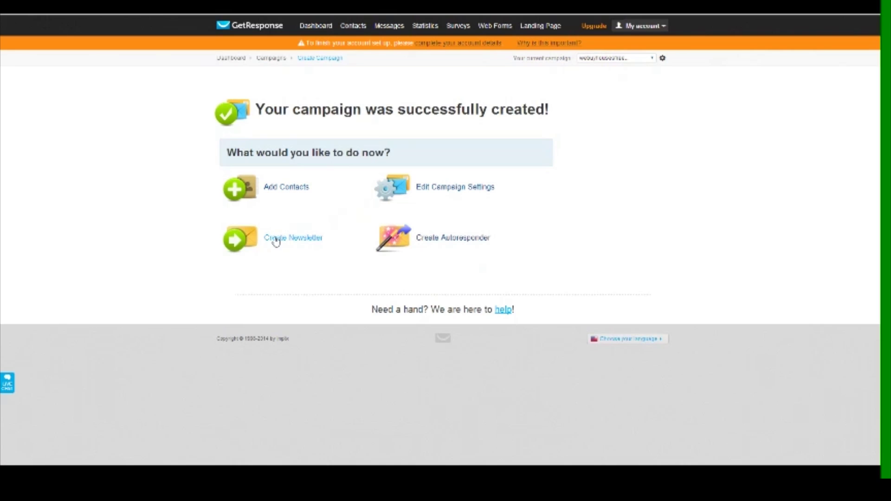
In the campaign settings, enable the campaign email address and leave signup notifications on
click(436, 194)
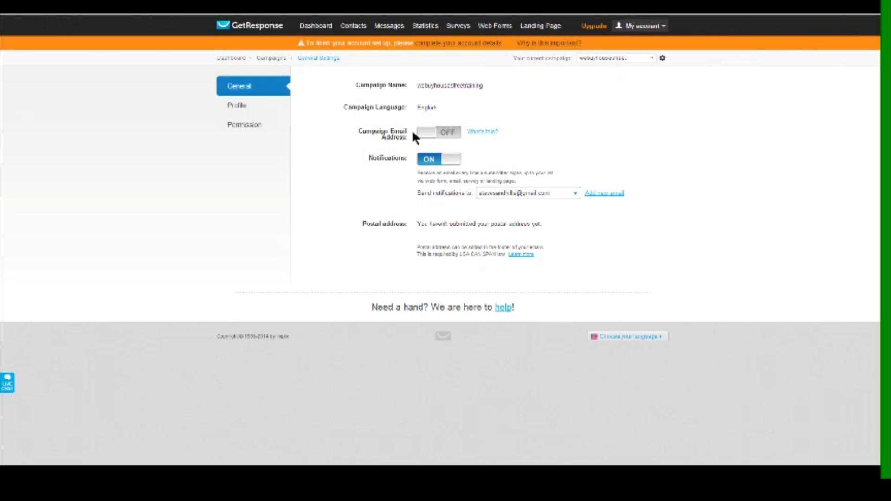
click(423, 137)
click(501, 195)
click(501, 196)
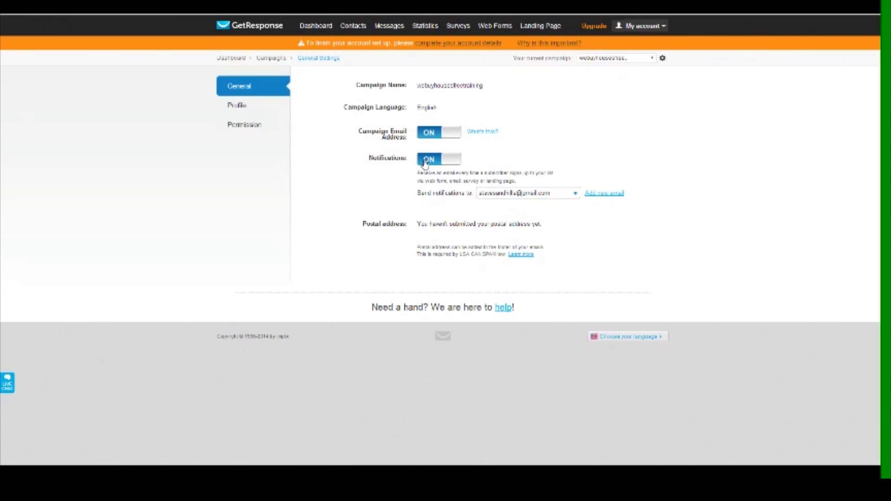
click(449, 160)
click(450, 160)
Uncheck confirmed opt-in for email and web subscriptions in the Permission settings
click(236, 113)
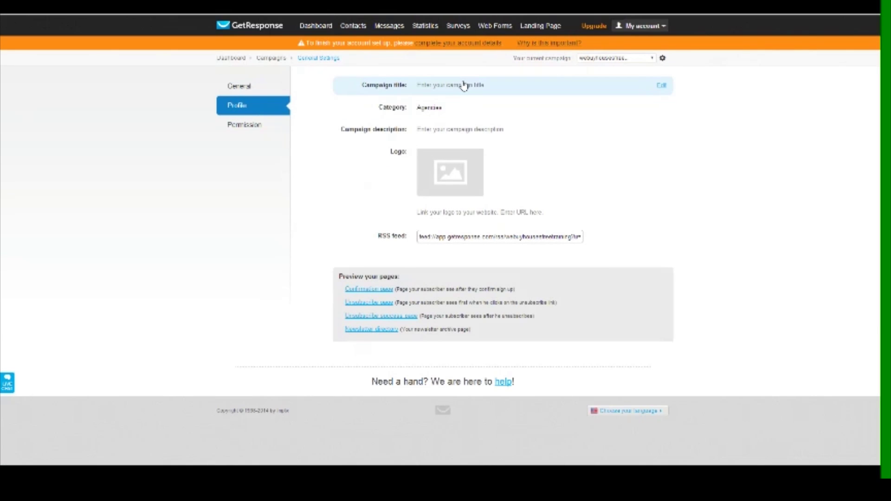
click(441, 156)
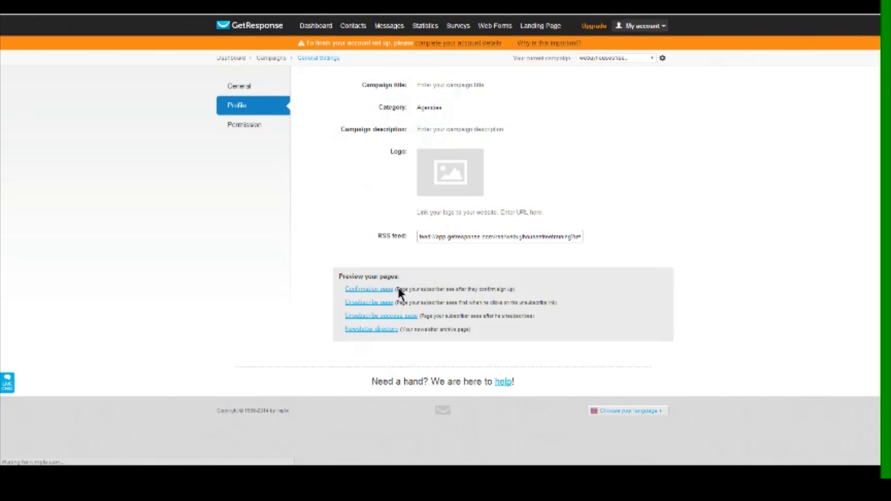
click(255, 133)
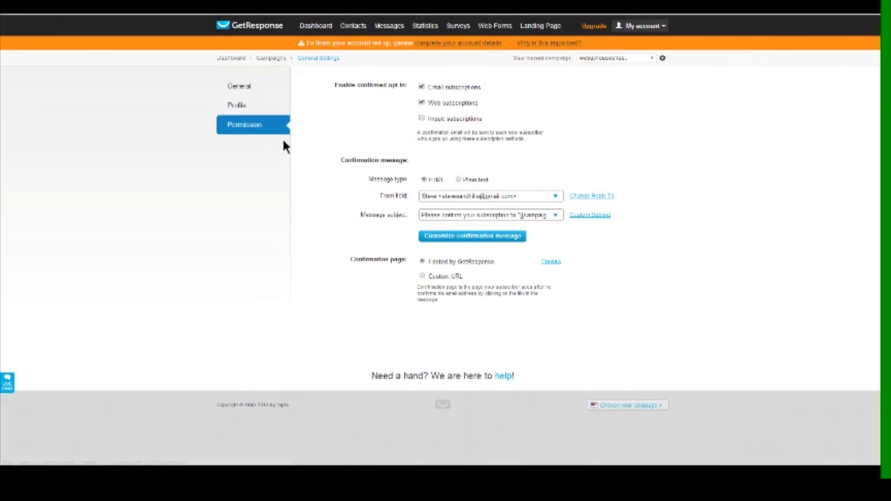
click(421, 102)
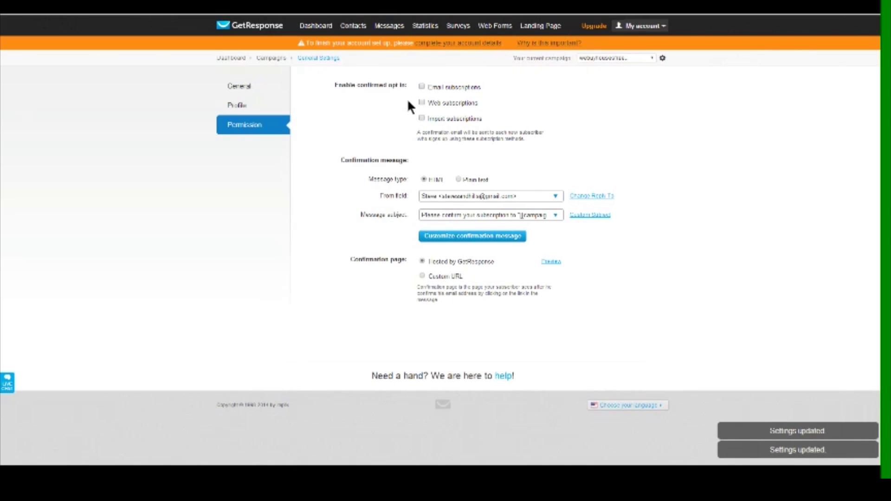
drag(337, 85, 410, 89)
click(389, 108)
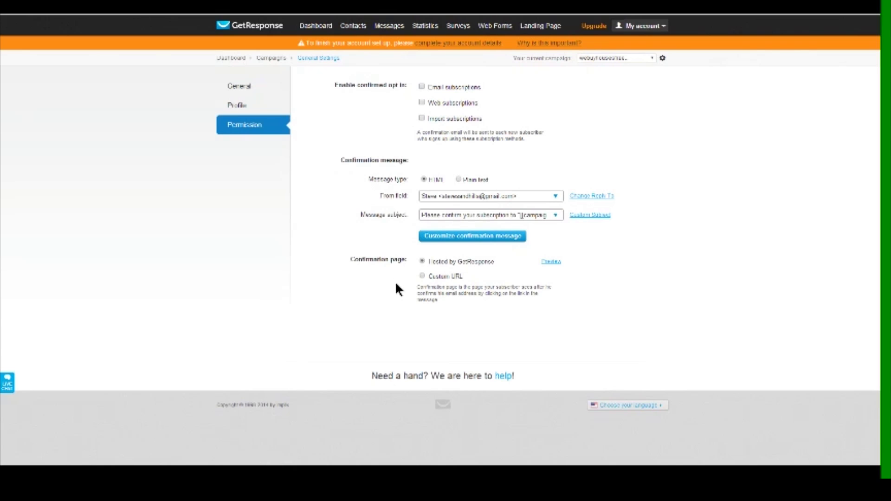
Revisit the General, Profile and Permission sections, then browse the campaign list and top menu
click(247, 88)
click(238, 106)
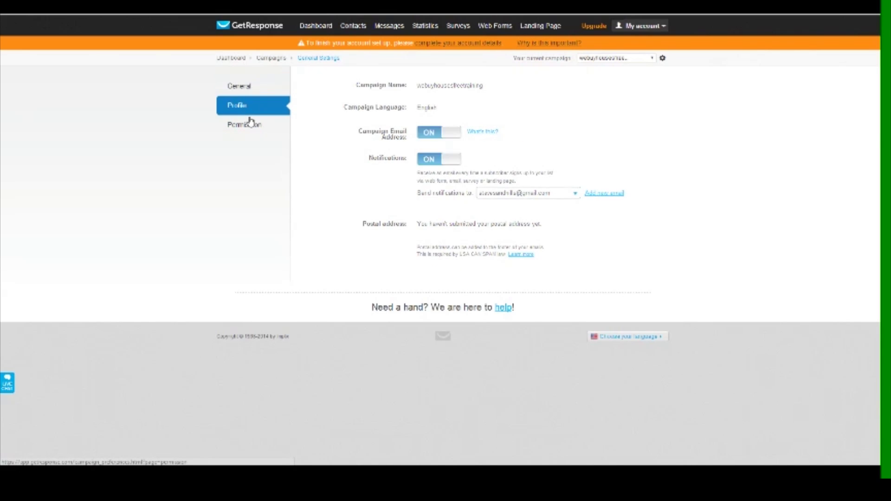
click(246, 125)
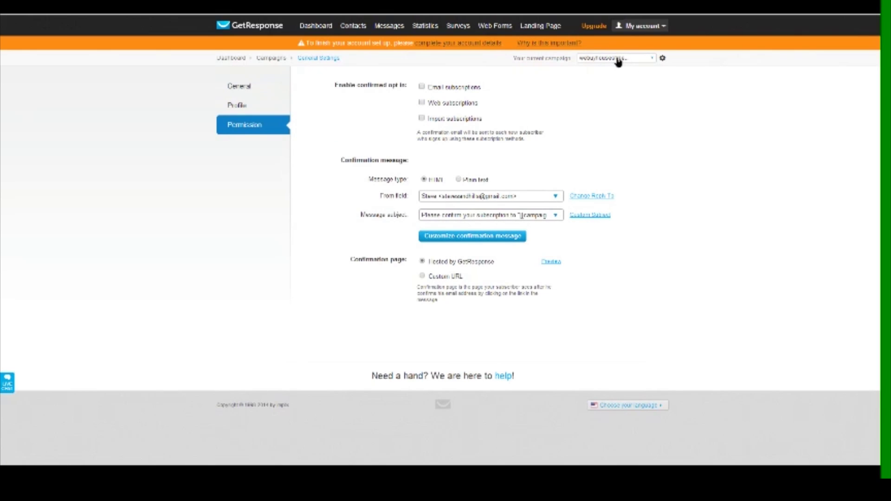
click(618, 58)
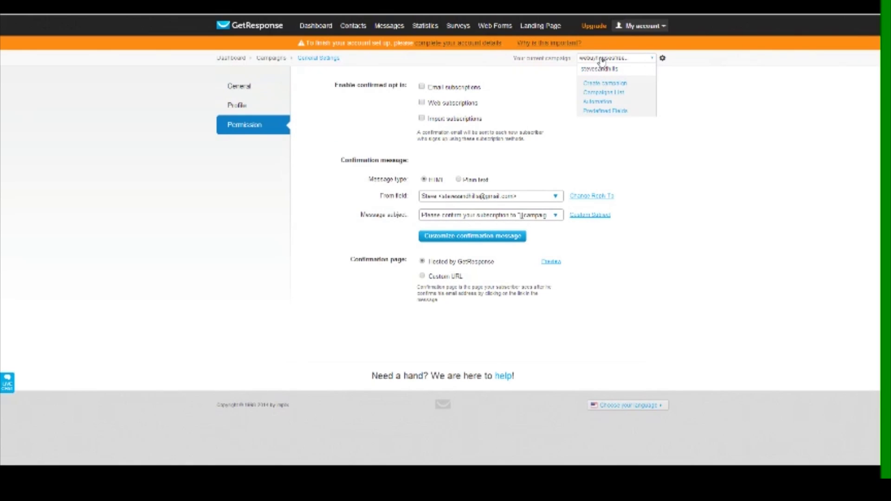
click(601, 60)
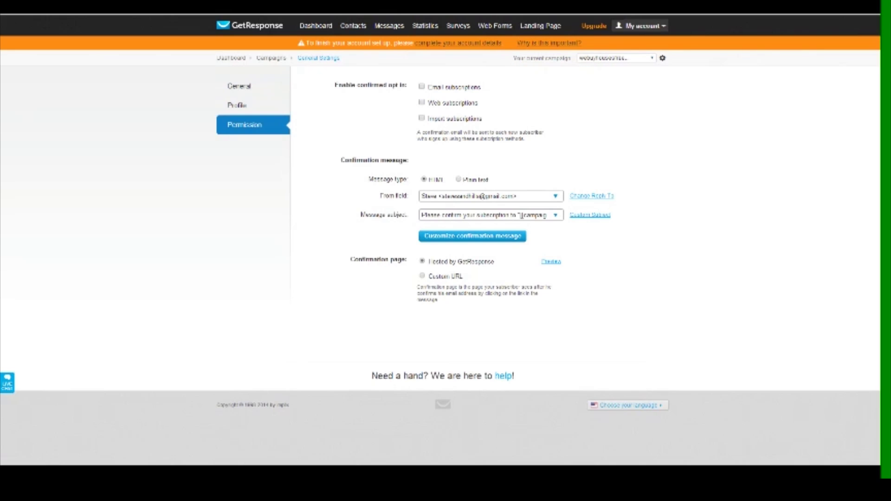
drag(512, 59, 582, 61)
click(172, 87)
mouse_move(489, 28)
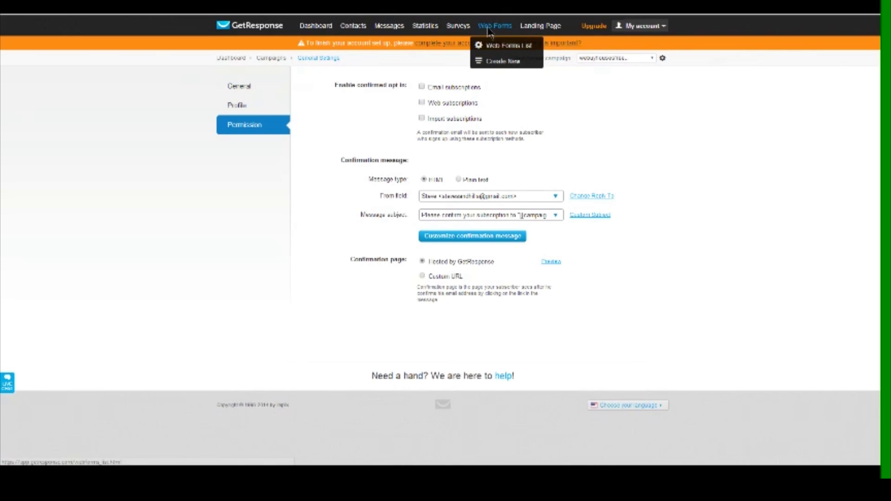
Create a new web form and hide its Header, Footer, Privacy note and Powered-by line
click(500, 62)
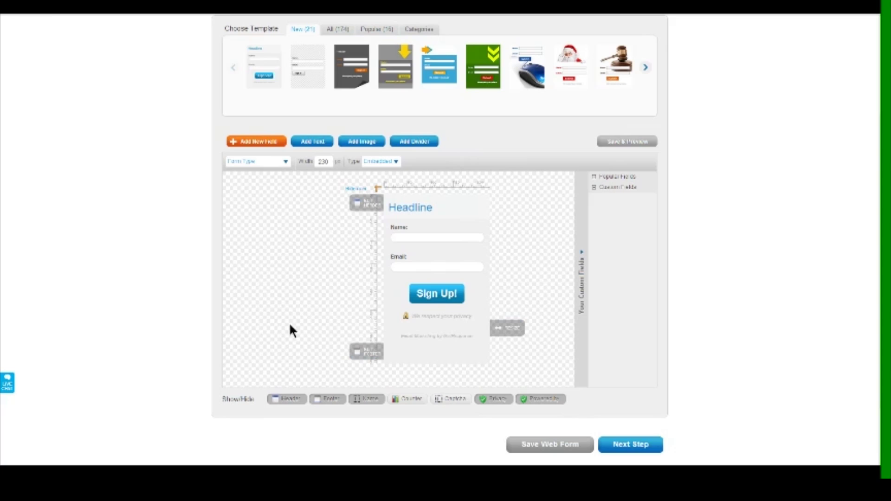
click(278, 401)
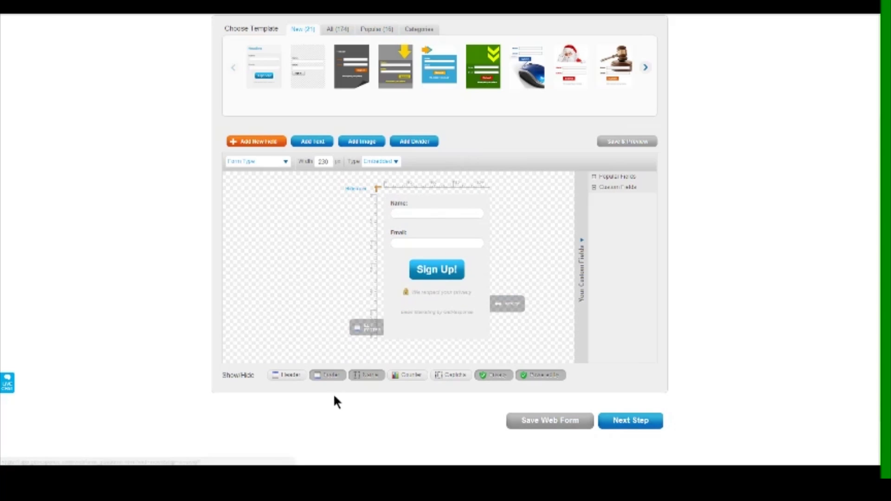
click(327, 379)
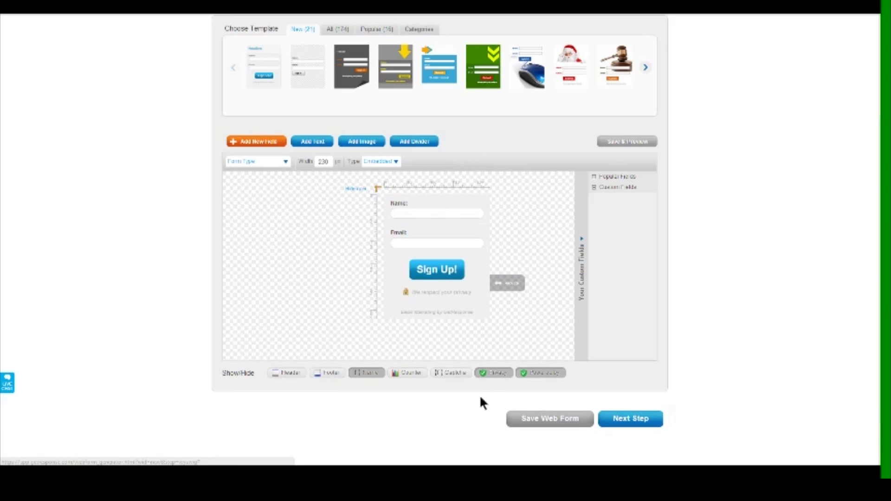
click(492, 373)
click(541, 372)
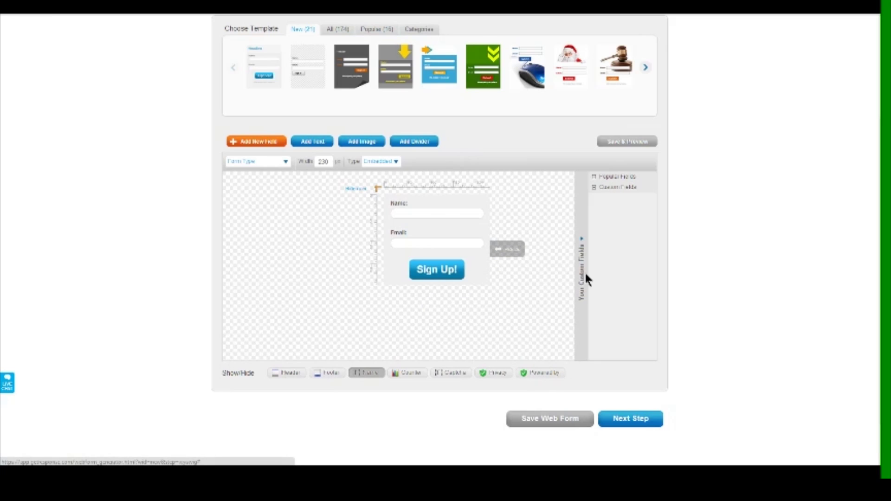
Select the field labels for styling, after briefly picking Footer in the element selector
mouse_move(371, 203)
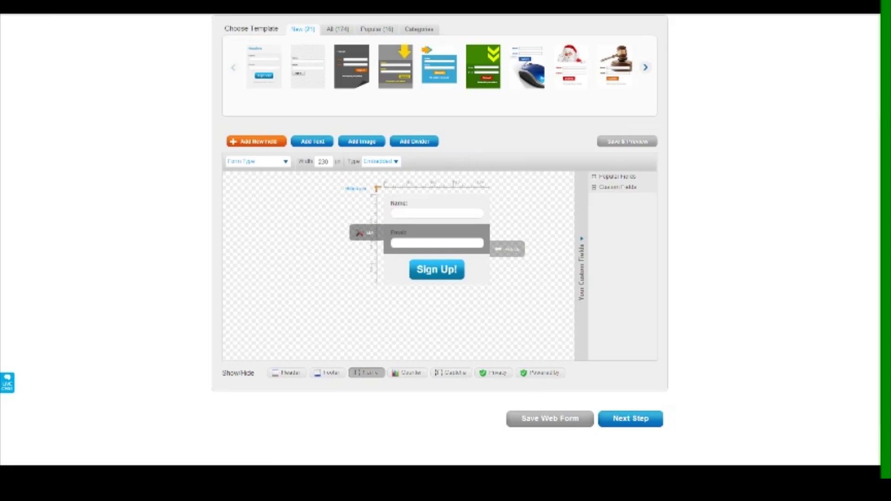
click(405, 203)
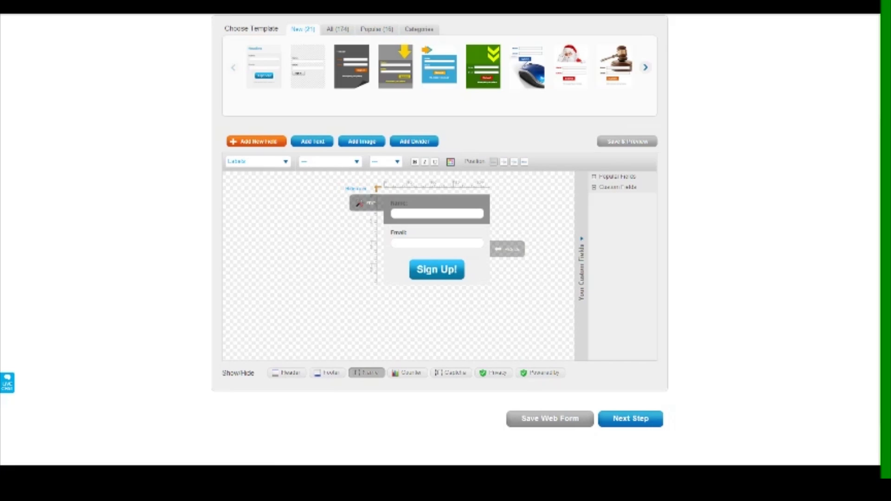
click(261, 163)
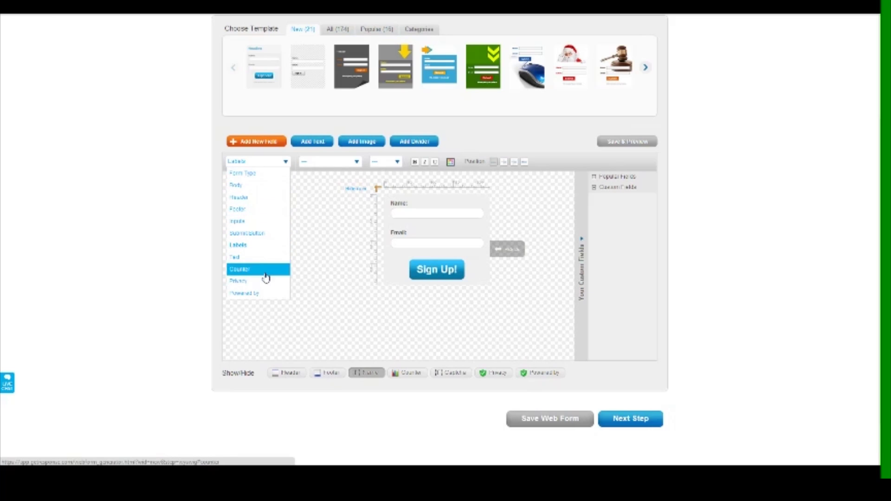
click(251, 210)
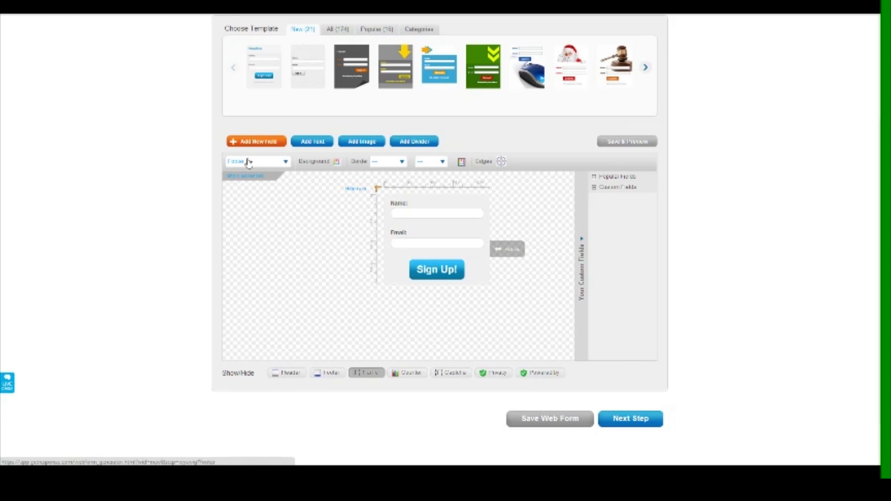
click(415, 200)
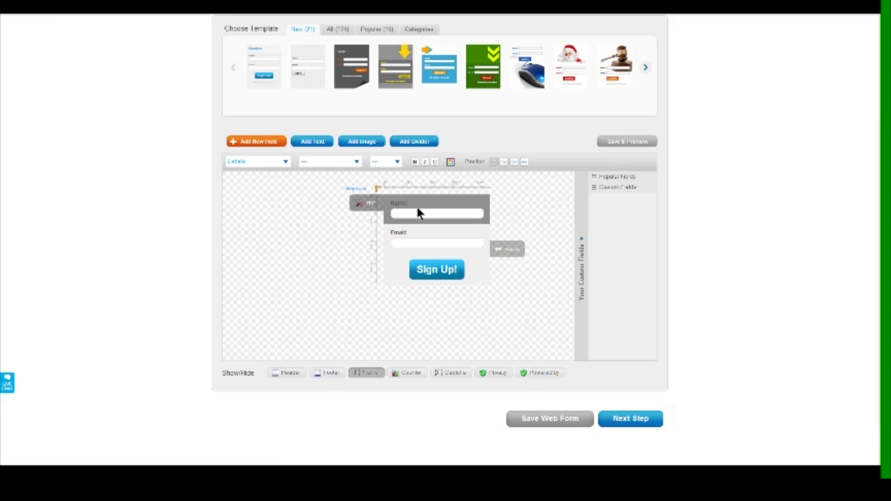
Set field labels to 20 px, keep them above the fields, and widen the form to 270 px
click(398, 162)
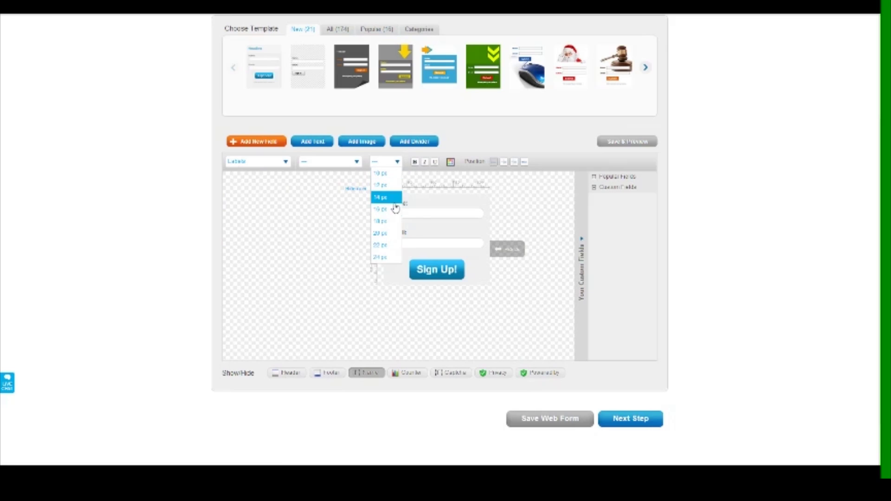
click(391, 233)
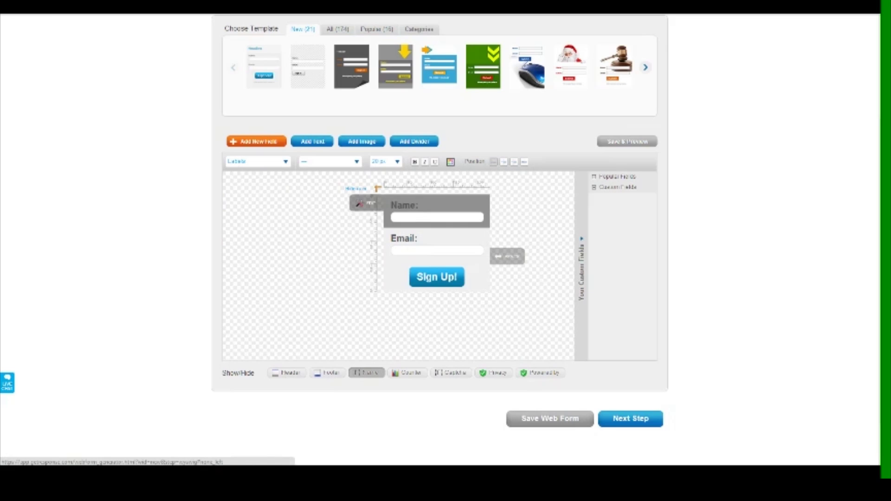
click(504, 162)
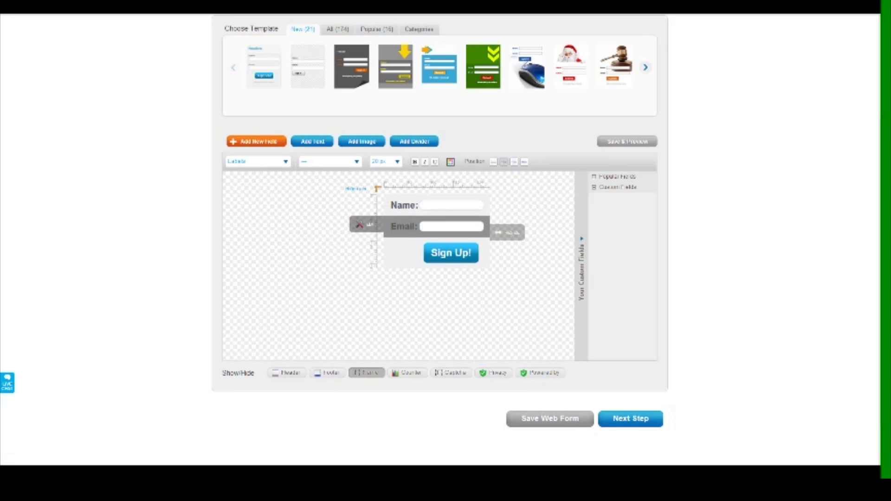
click(524, 163)
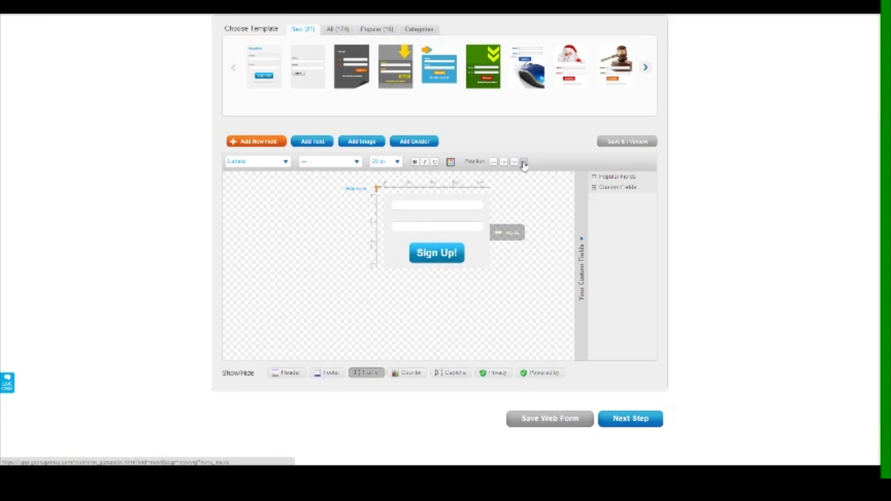
click(494, 162)
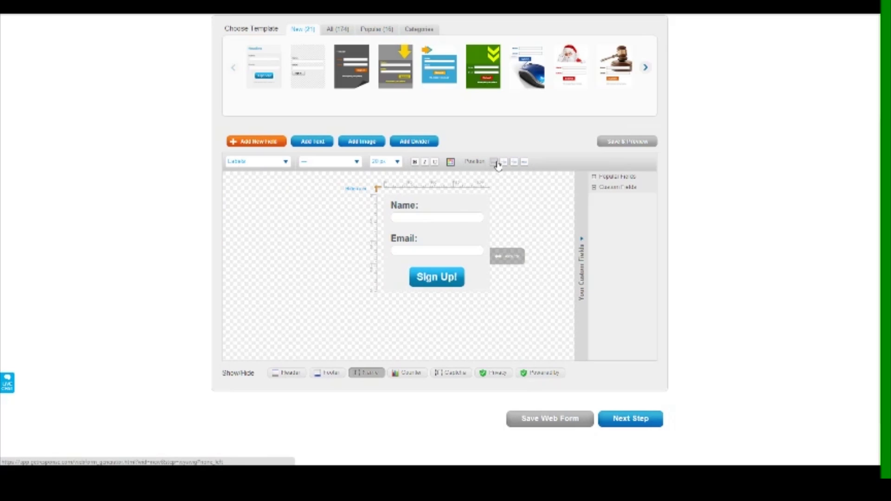
drag(501, 254, 562, 250)
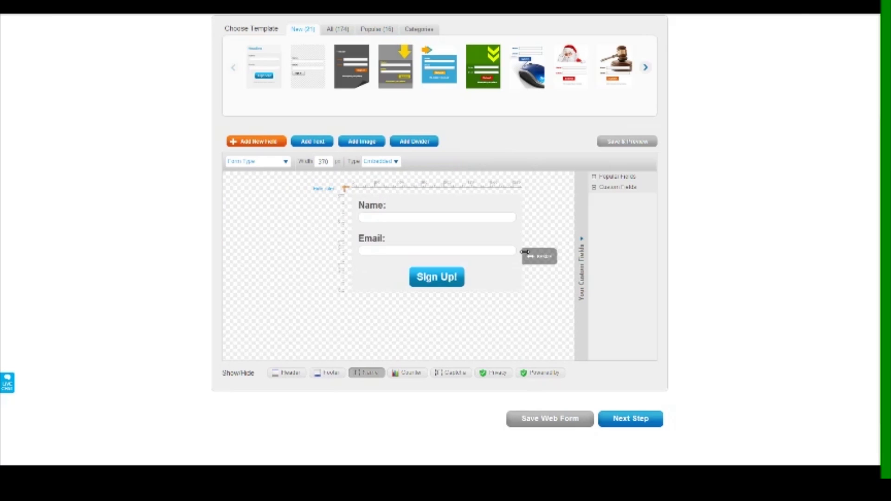
Place the labels to the left of their fields and resize the form to fit
click(371, 207)
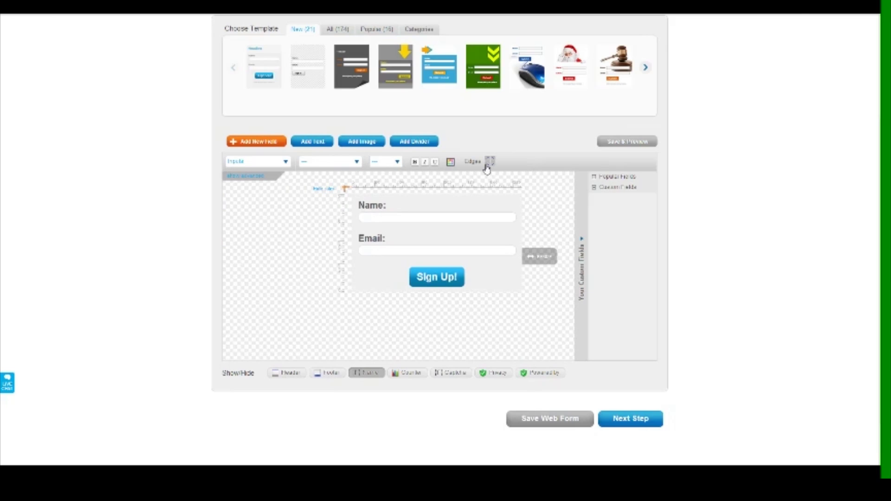
click(374, 201)
click(503, 162)
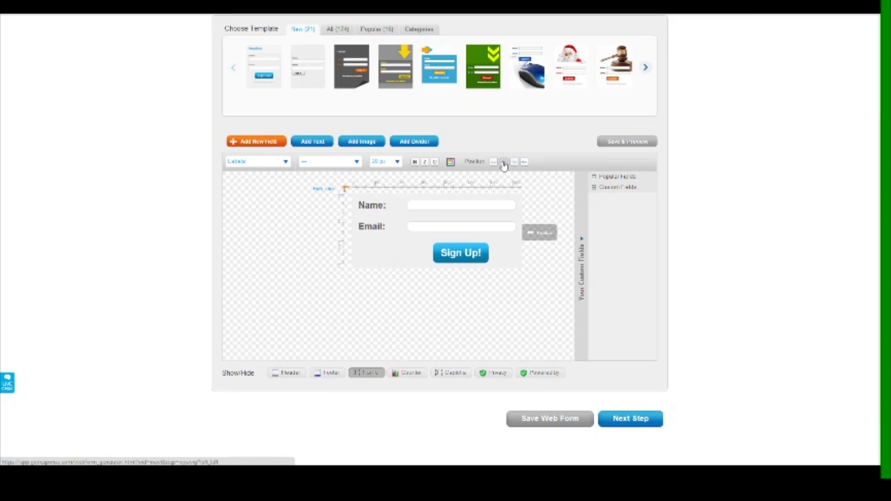
mouse_move(519, 234)
mouse_down()
mouse_move(491, 231)
mouse_move(523, 231)
mouse_up()
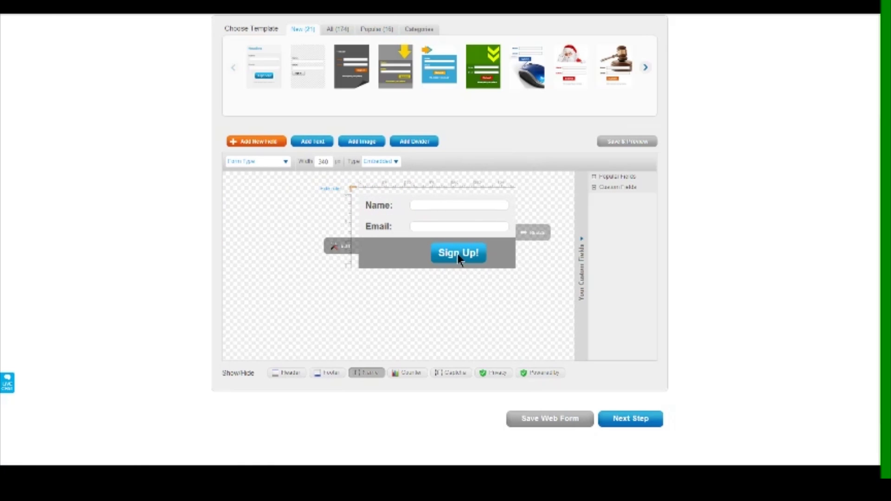
Change the sign-up button text to 'Get Your Free Training Guide'
click(346, 249)
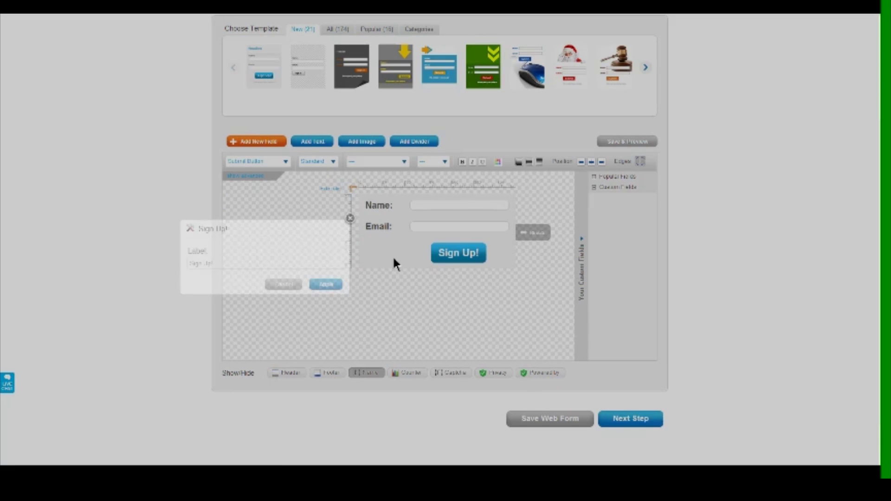
drag(220, 264, 174, 263)
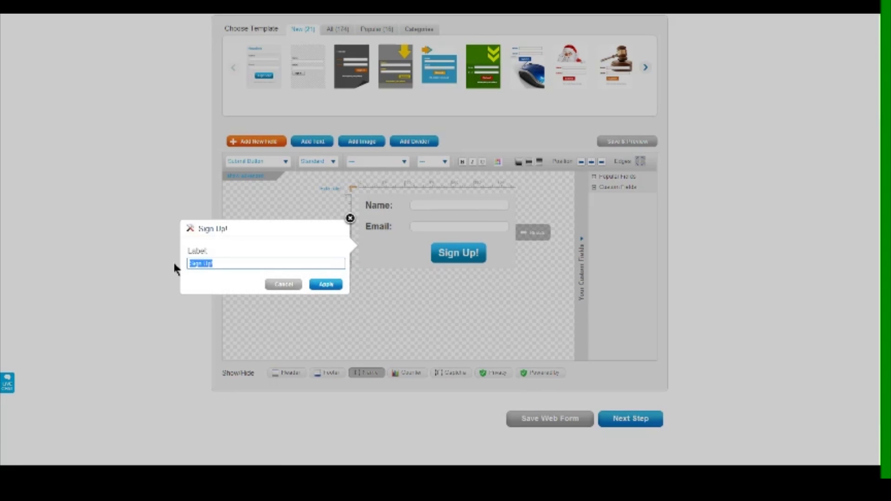
text(Get Your Gi)
key(BackSpace)
key(BackSpace)
text(Fre)
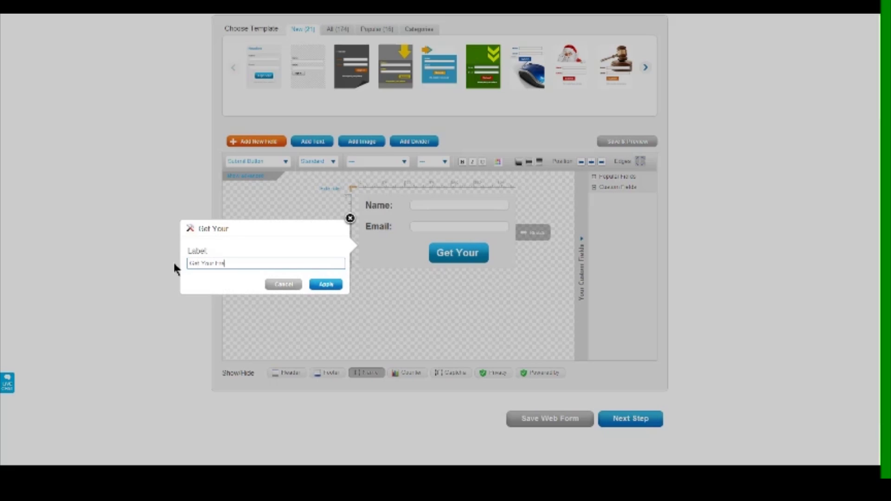
text(e Training Guide)
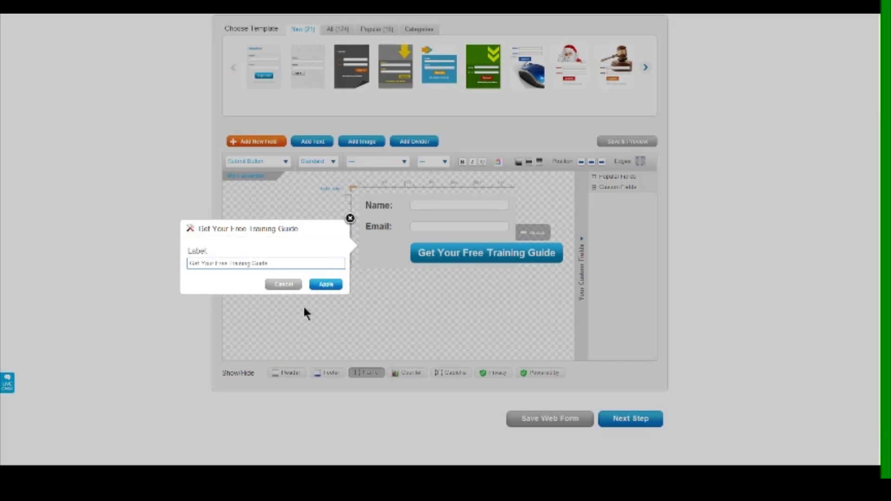
click(324, 284)
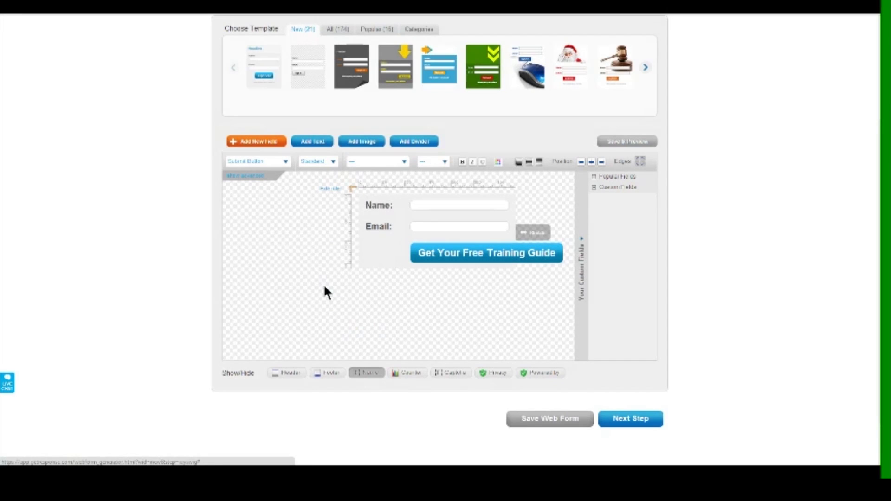
Widen the form for the long button and relabel the Email field 'Your Best Email:'
drag(534, 232, 605, 230)
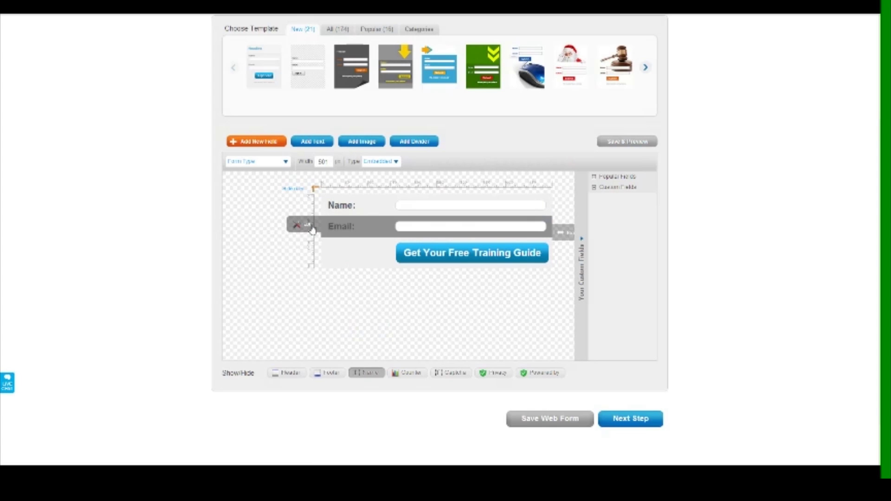
click(310, 229)
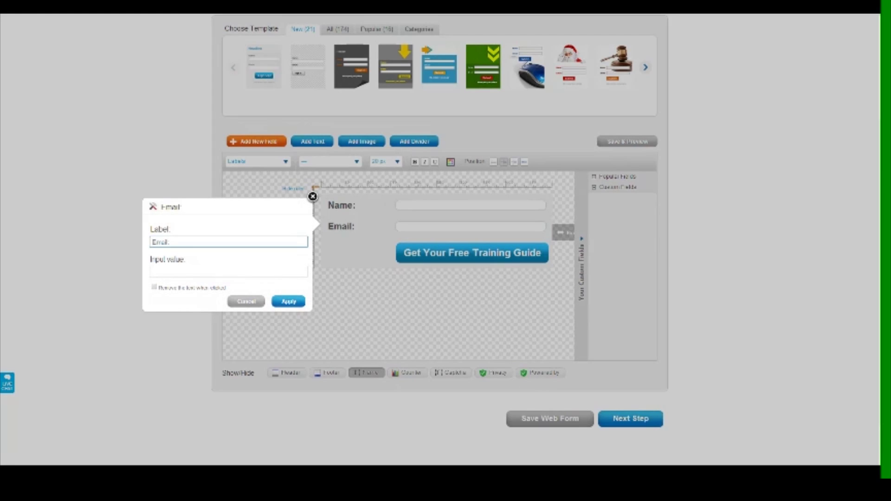
text(Your)
text(Your Bes)
text(t)
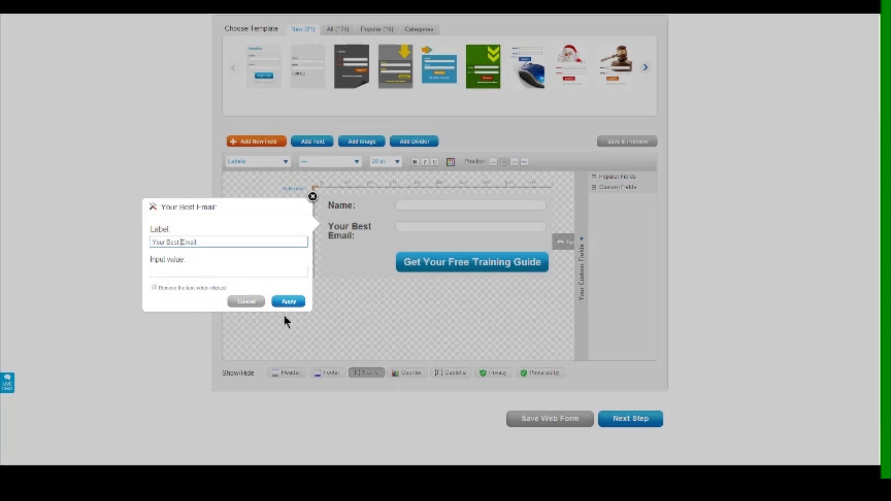
click(289, 302)
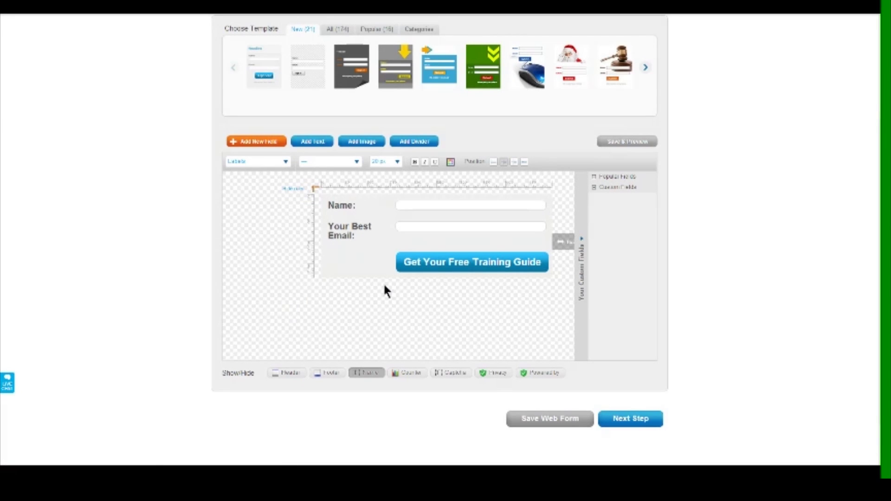
Add the green runner image and drag it to the top of the form, above Name
mouse_move(440, 268)
click(351, 143)
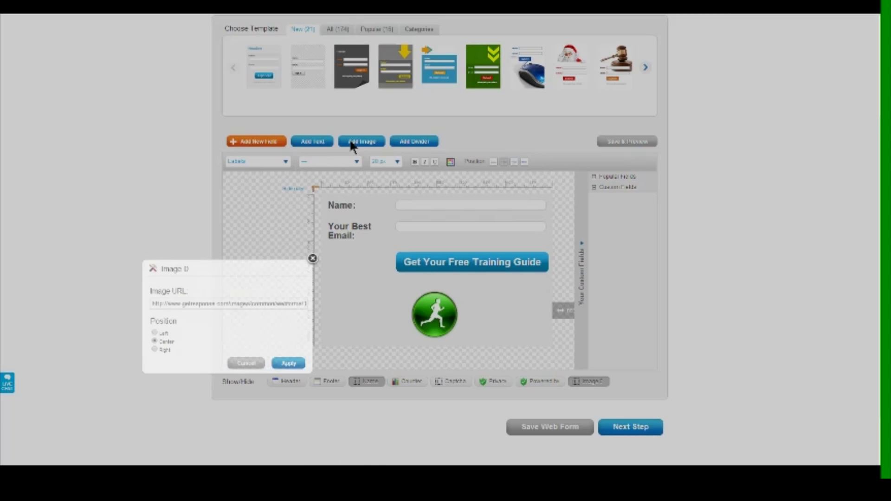
click(200, 303)
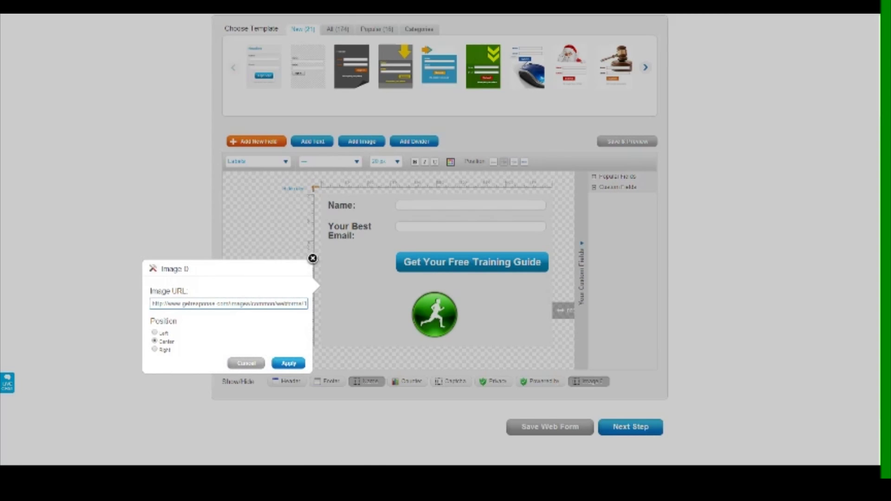
click(288, 363)
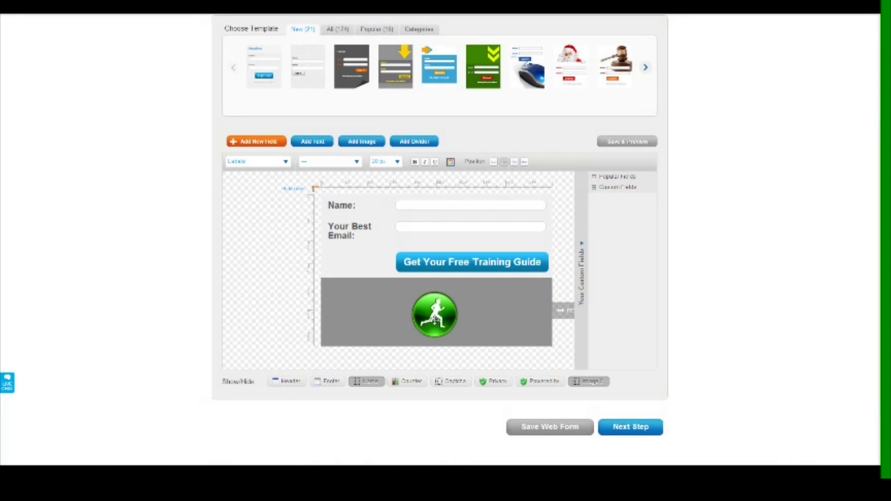
drag(434, 318, 427, 234)
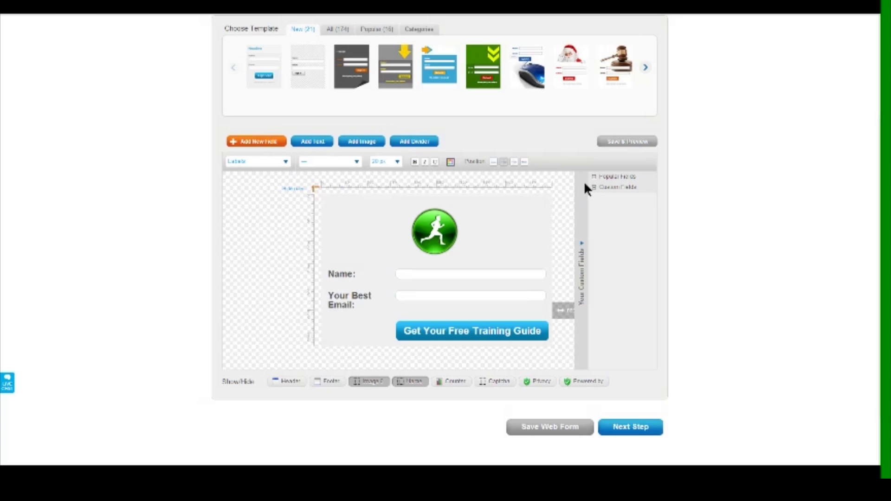
Collapse Your Custom Fields, open the runner image's settings, and switch to the Gmail links draft
click(582, 247)
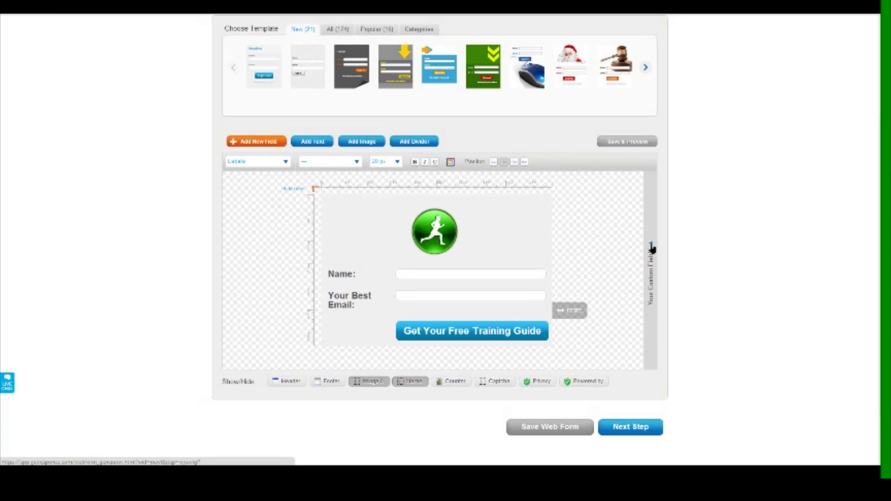
click(649, 247)
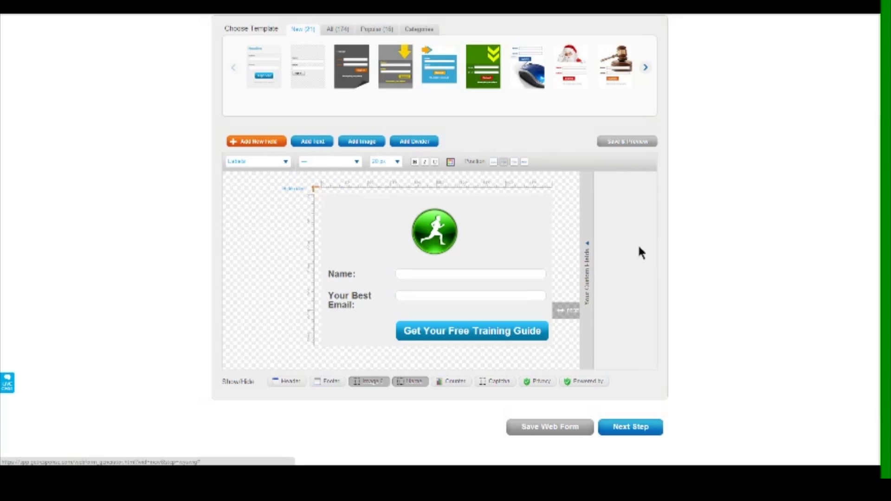
click(582, 247)
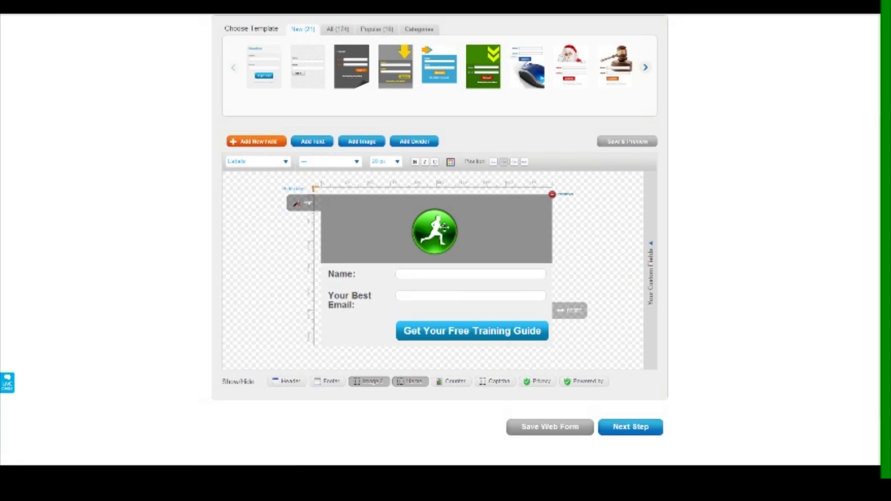
drag(381, 218, 379, 304)
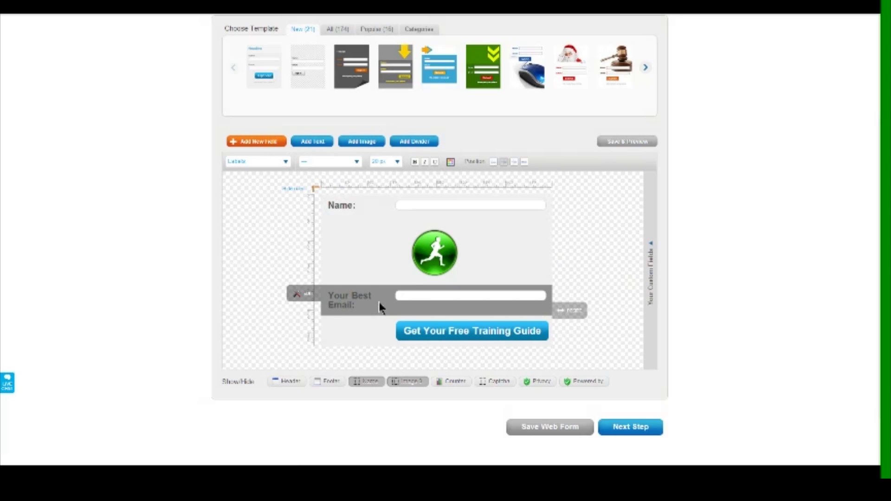
drag(360, 246, 366, 199)
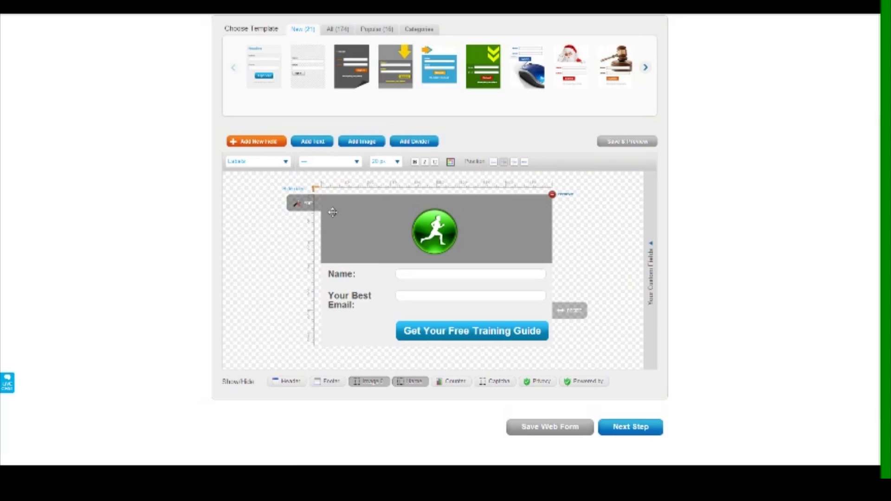
click(307, 206)
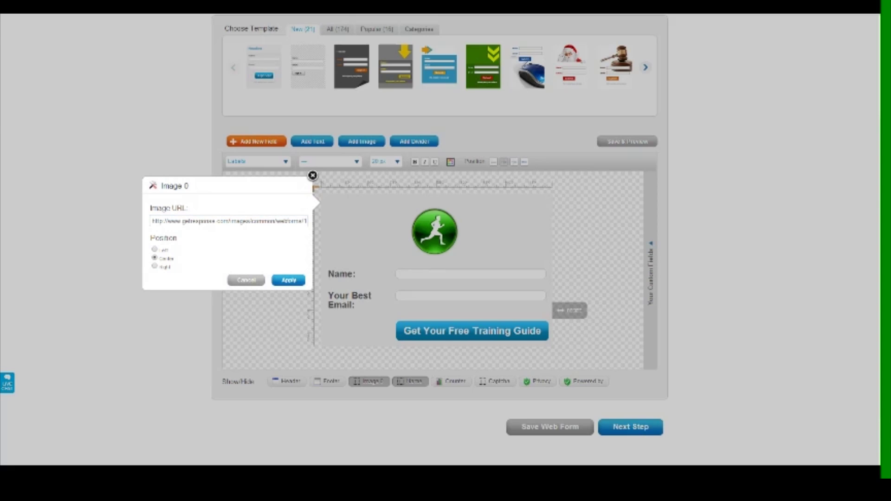
key(ctrl+Tab)
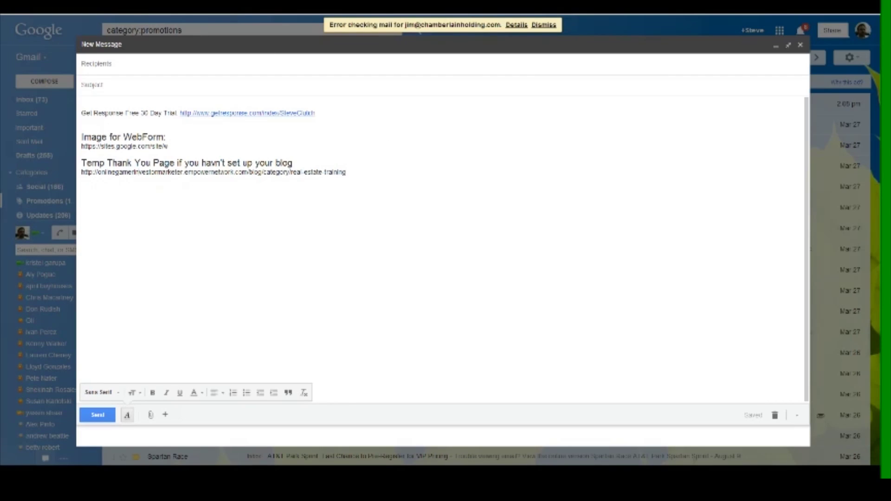
Select the image link under 'Image for WebForm' in the Gmail draft for copying
drag(167, 146, 81, 146)
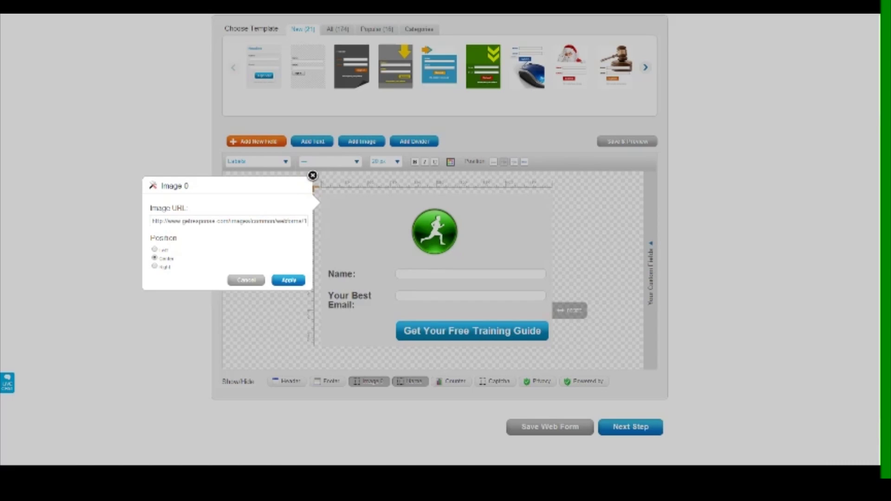
Replace the runner image's Image URL with the landing-page image link copied from the draft
click(218, 221)
key(ctrl+a)
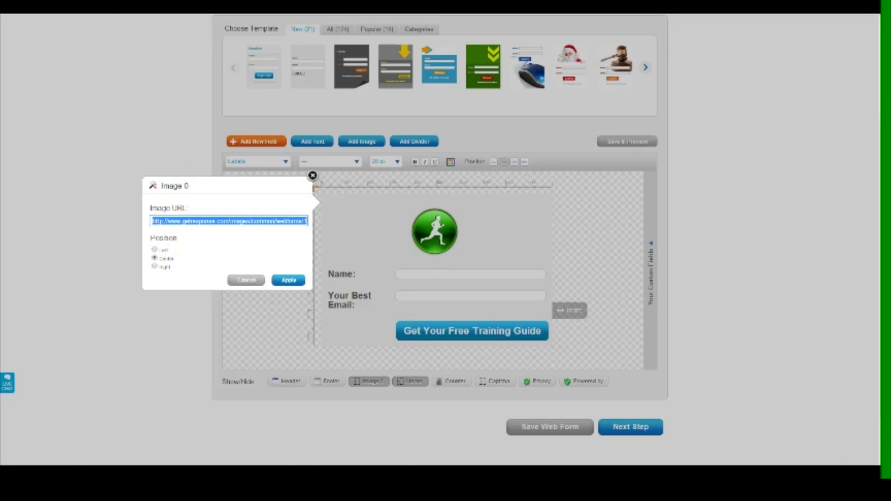
click(215, 221)
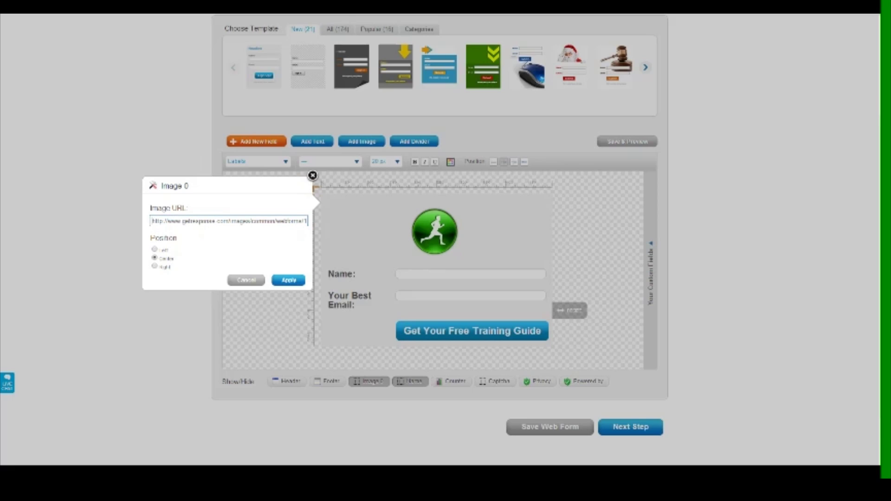
drag(152, 221, 308, 222)
key(BackSpace)
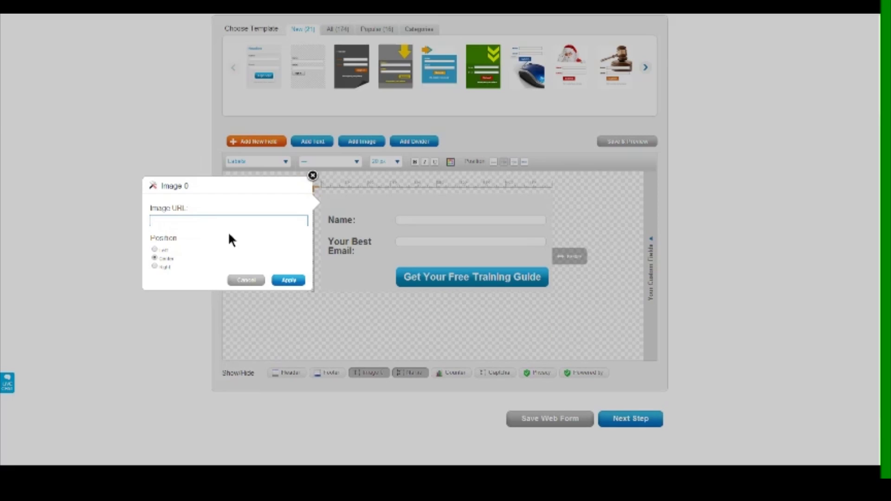
key(ctrl+v)
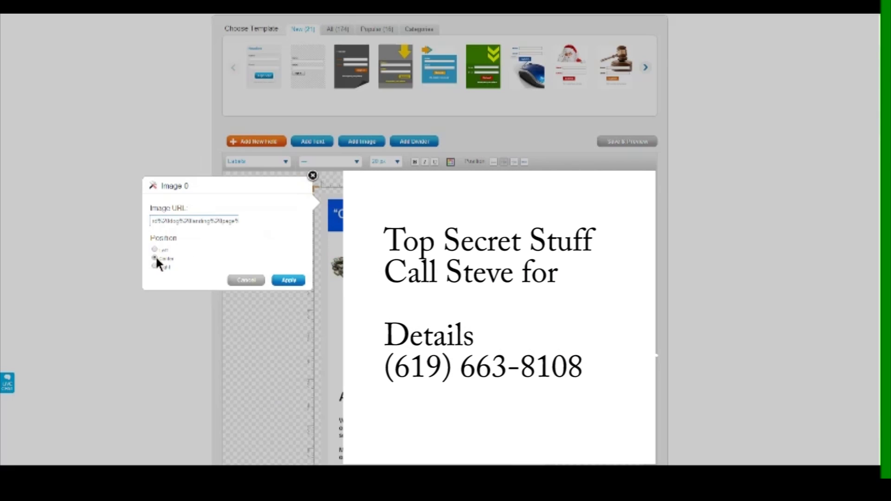
Apply the new landing-page image and widen the form to the right with its Resize handle
click(289, 280)
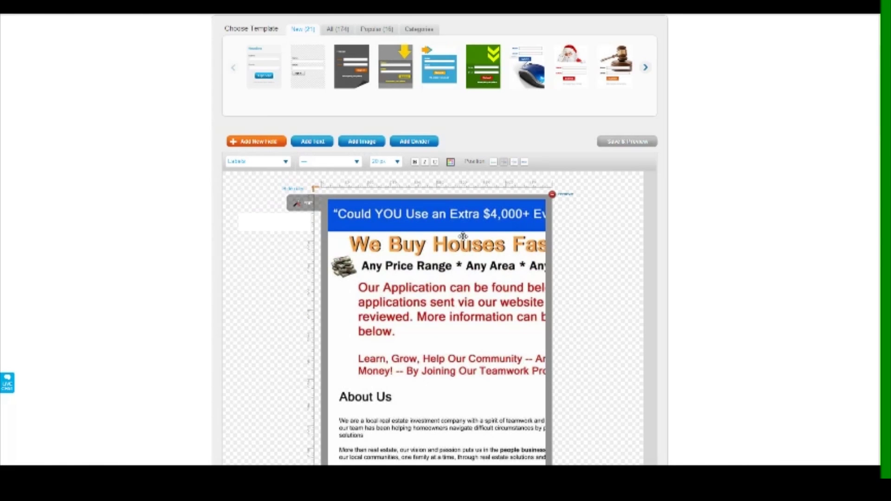
scroll(473, 240, down, 20)
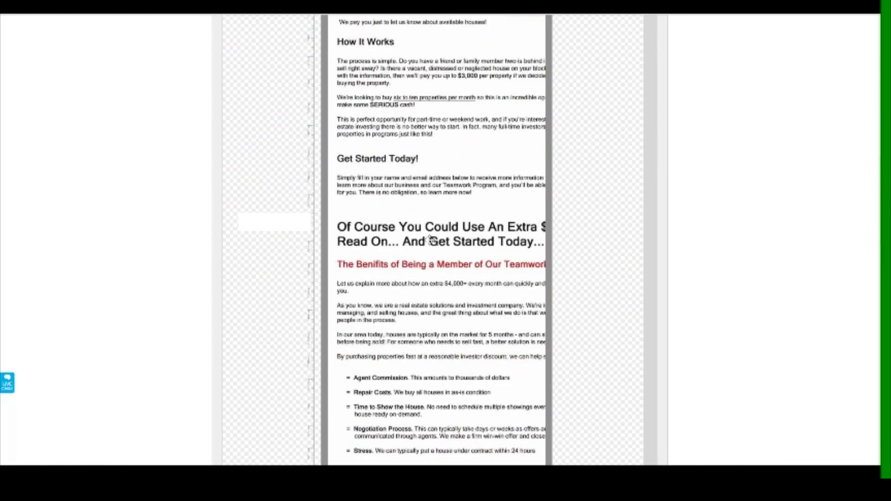
scroll(429, 237, down, 10)
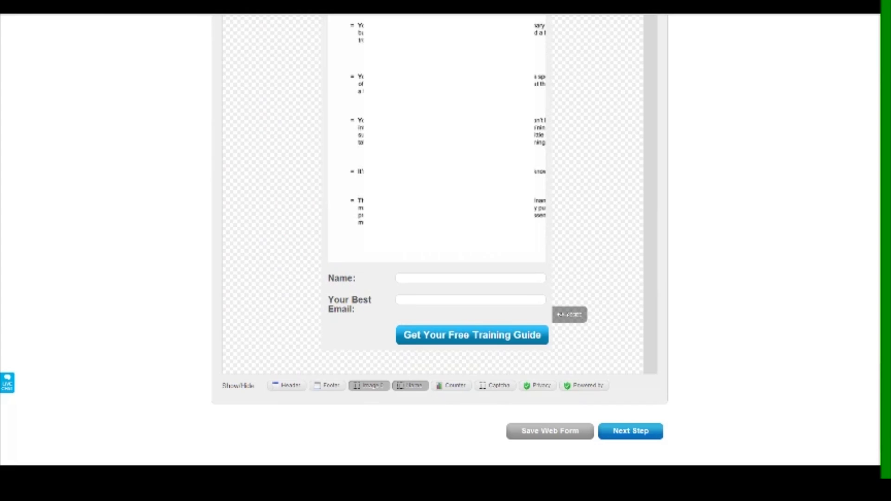
drag(559, 314, 636, 313)
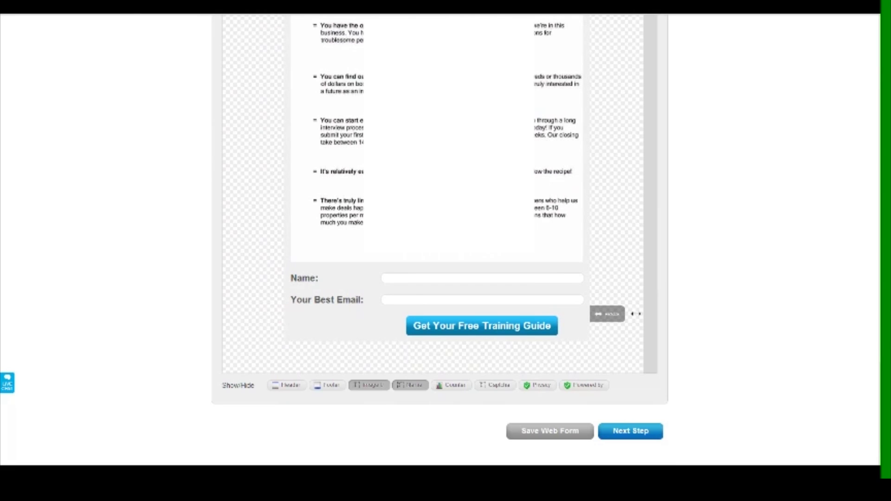
drag(636, 314, 634, 314)
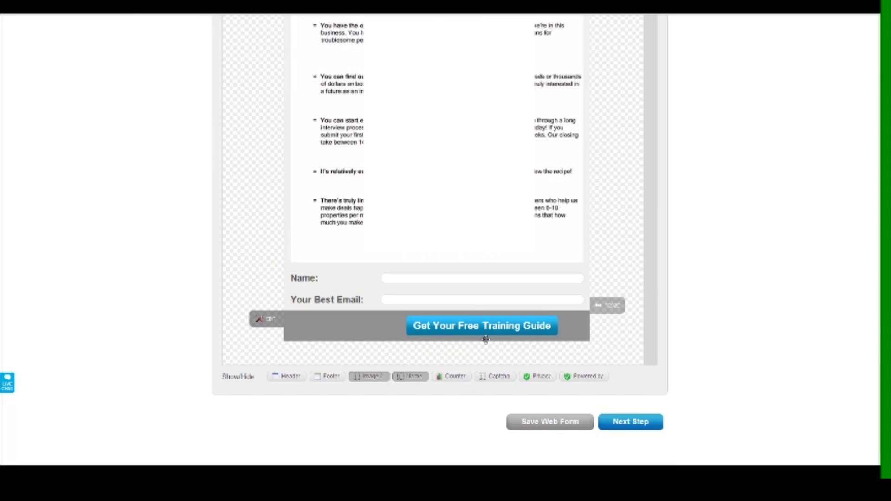
Confirm the submit button's label in its label editor
click(272, 319)
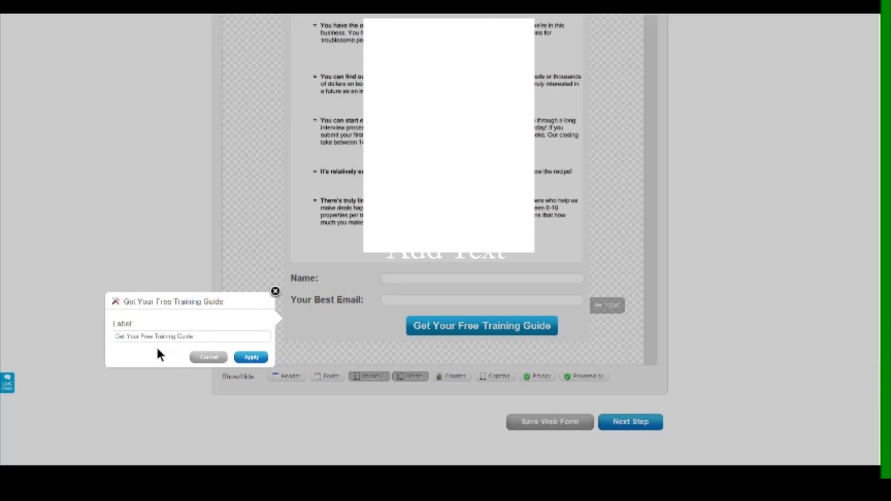
click(250, 357)
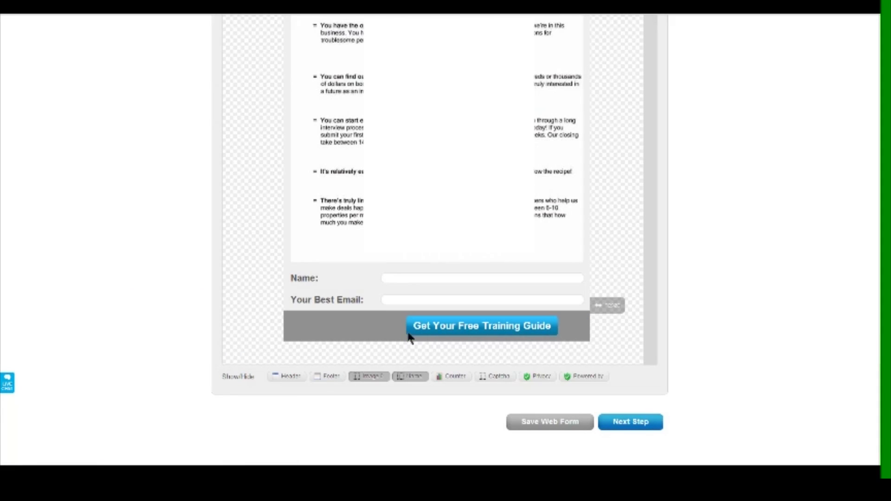
mouse_move(426, 333)
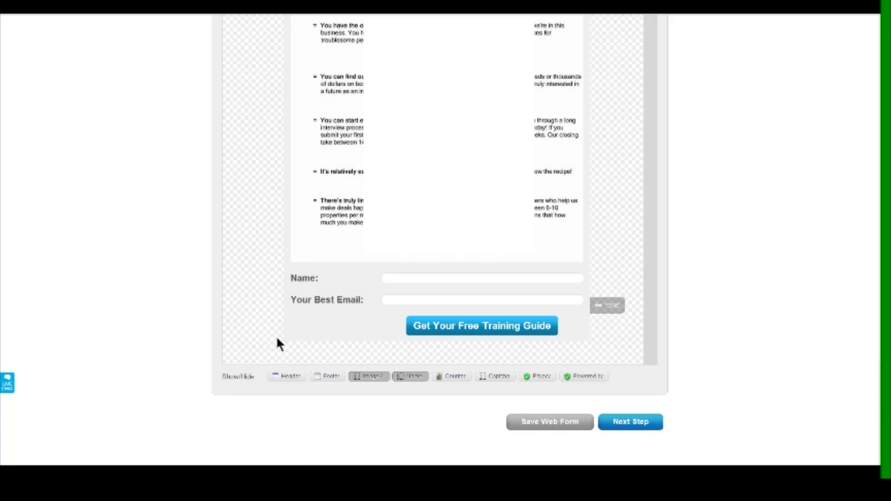
scroll(276, 341, up, 5)
scroll(277, 339, up, 15)
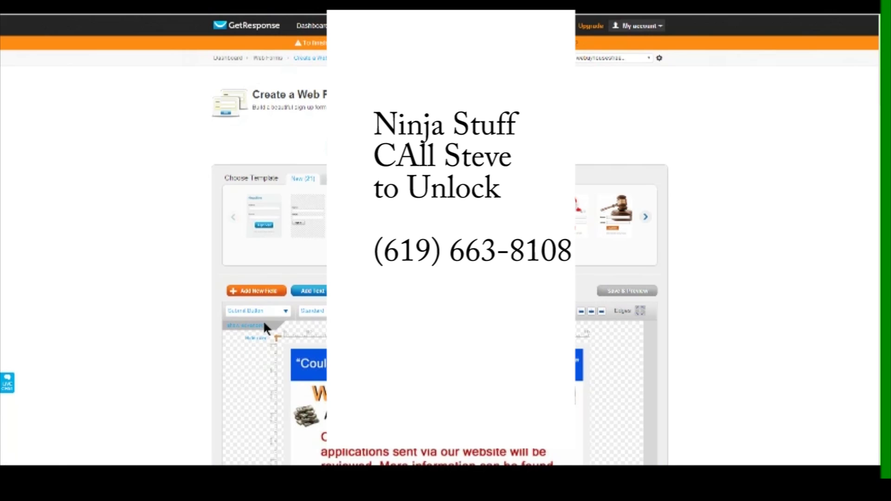
scroll(180, 316, down, 10)
scroll(179, 316, down, 8)
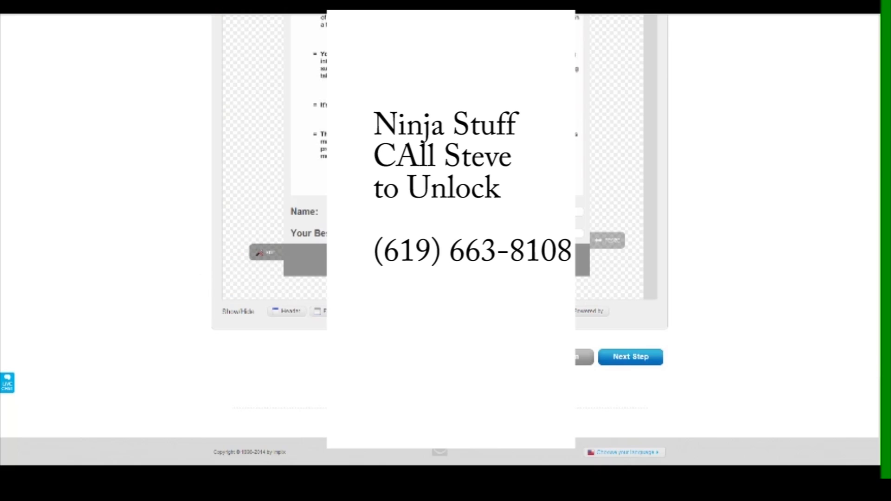
drag(436, 260, 437, 312)
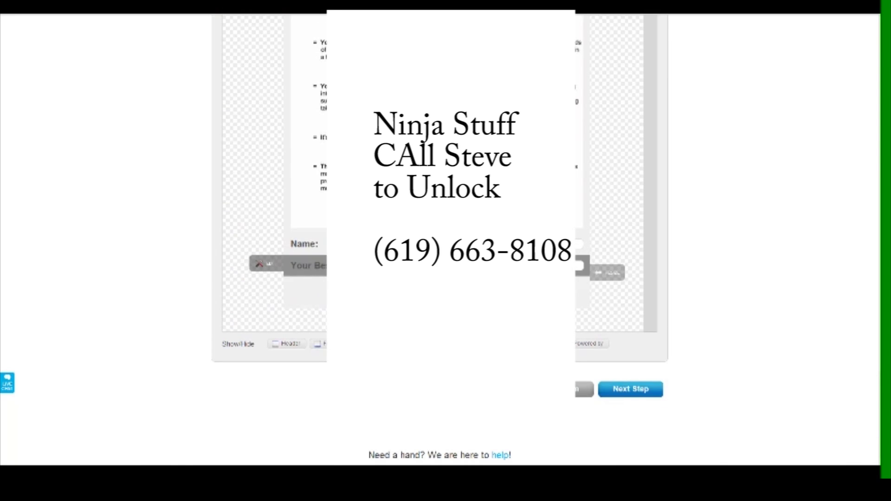
scroll(285, 299, up, 15)
scroll(286, 299, up, 15)
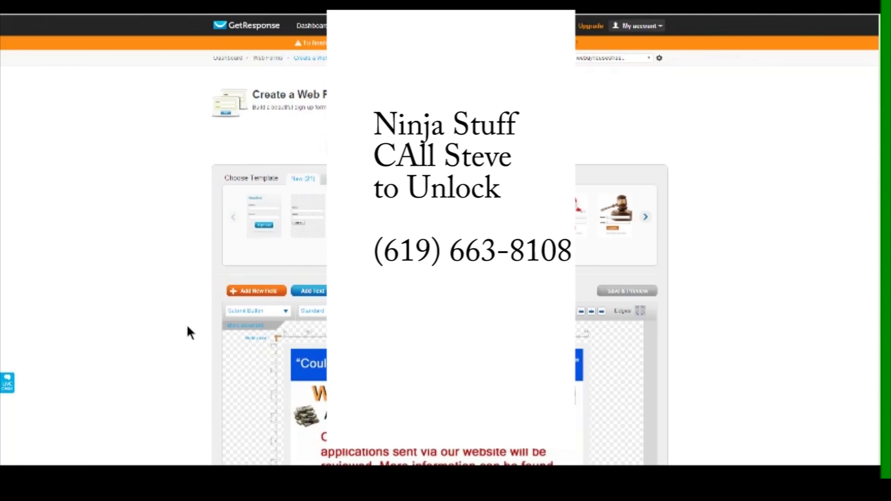
scroll(187, 326, down, 15)
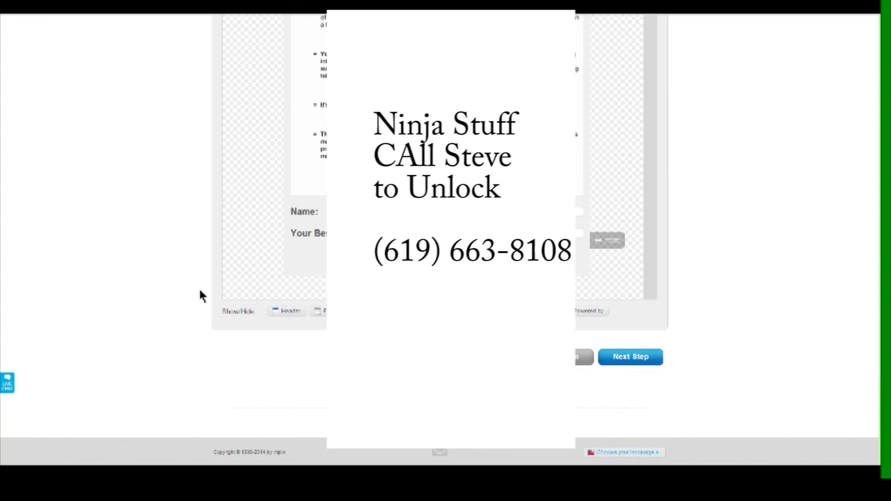
scroll(181, 300, up, 15)
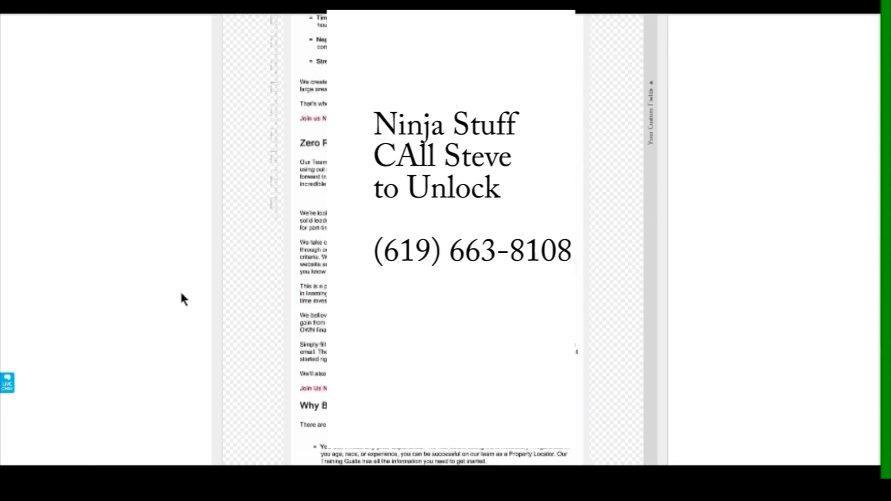
scroll(181, 293, up, 10)
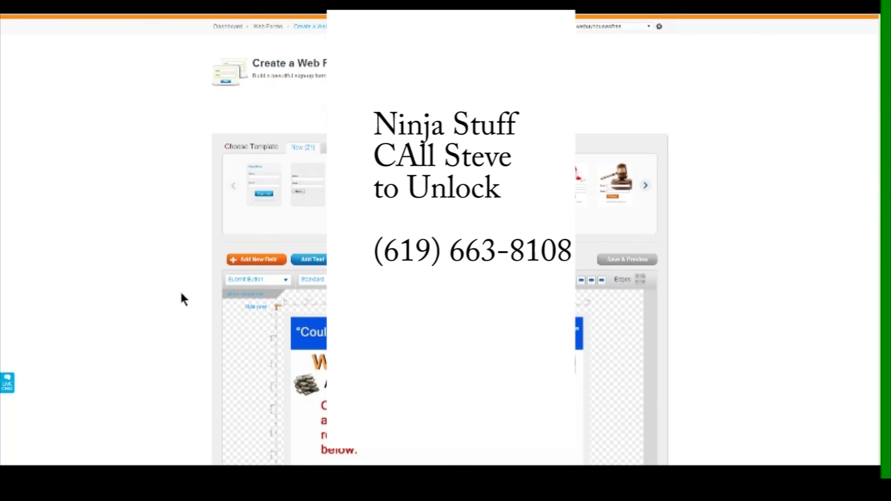
scroll(181, 293, down, 20)
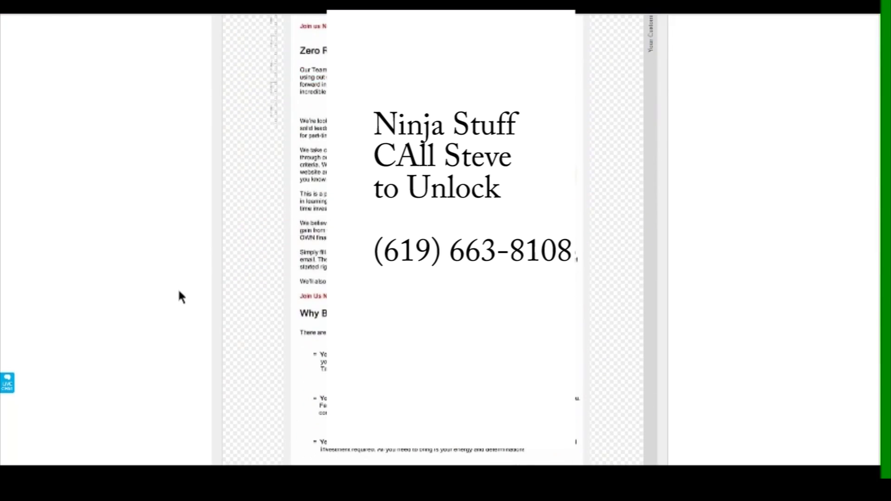
scroll(181, 297, down, 2)
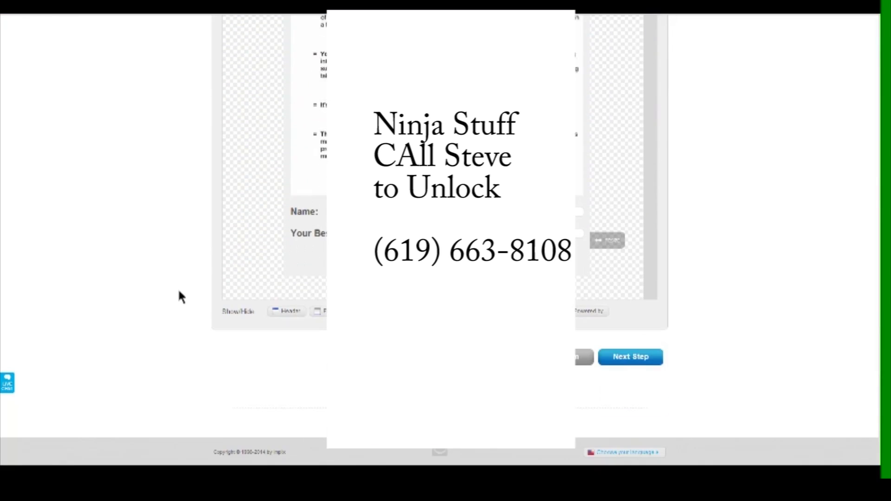
Name the form 'We Buy Houses Free Training Guide' and select a custom thank-you page
click(621, 359)
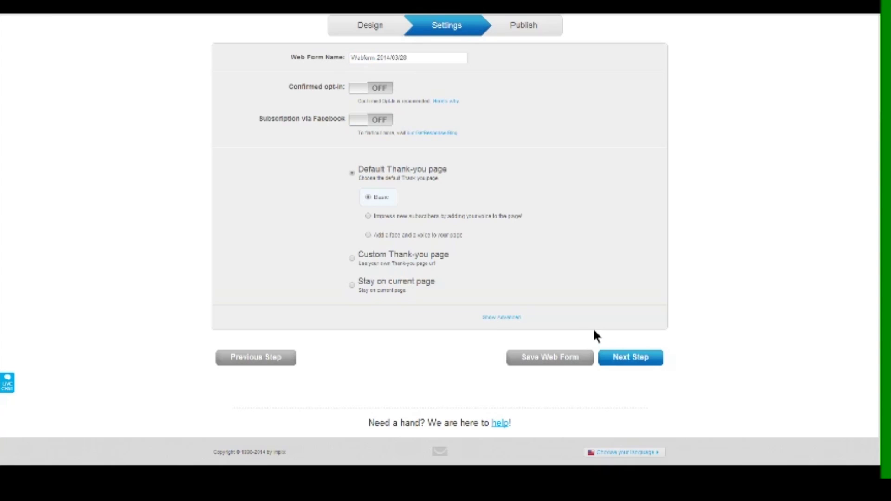
drag(412, 58, 286, 63)
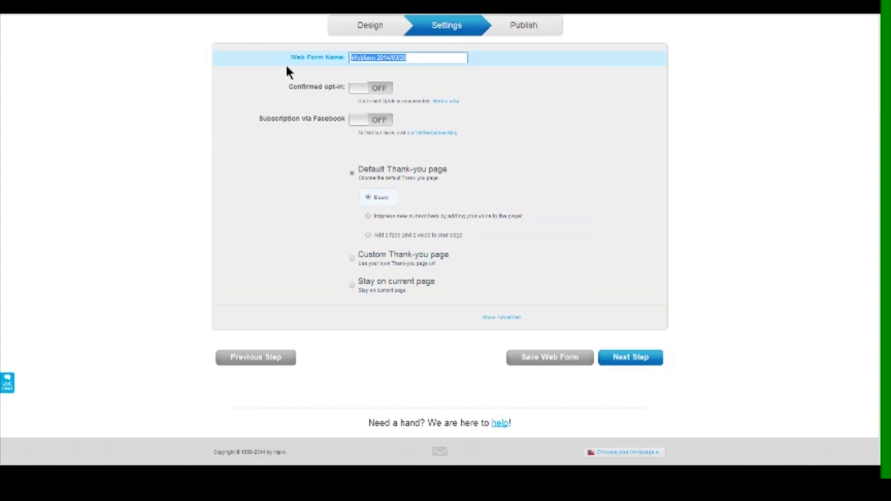
text(We bu)
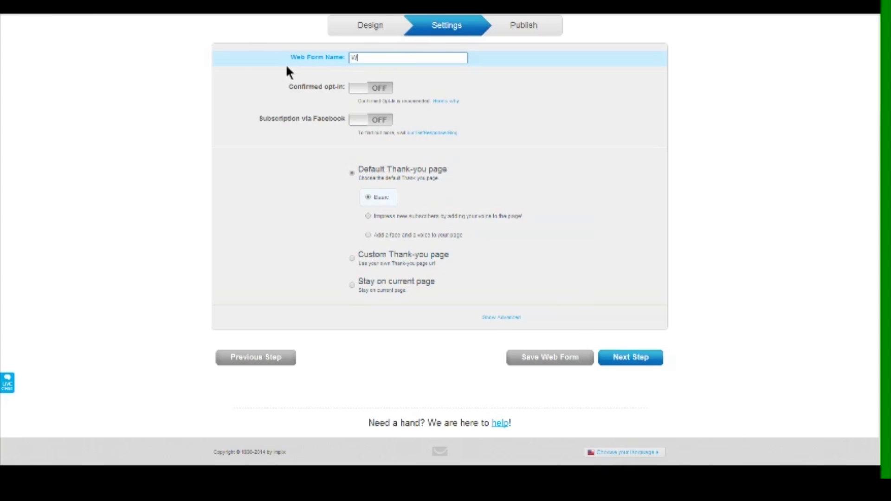
key(BackSpace)
key(BackSpace)
text(Buy Houses Free Trial)
text(ning Guide)
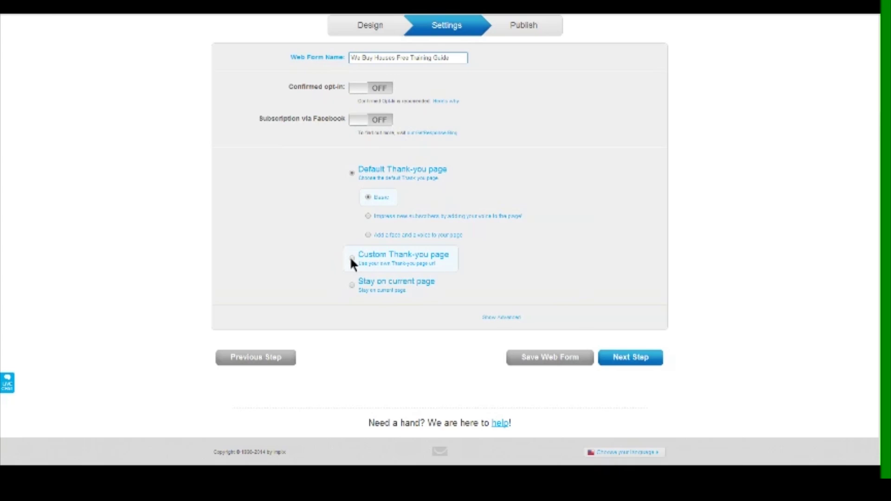
click(351, 260)
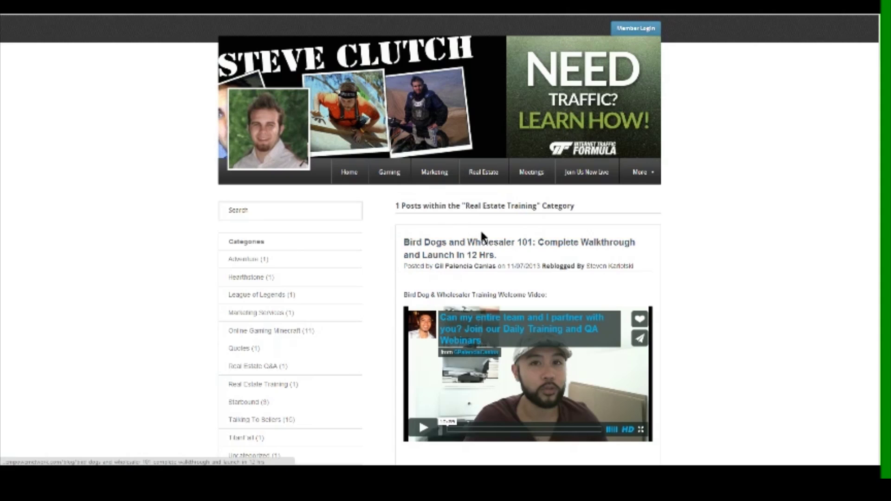
Browse the blog's Real Estate Training category page and its 'Bird Dogs and Wholesaler 101' video post
scroll(481, 235, down, 4)
scroll(480, 234, up, 2)
drag(395, 113, 575, 114)
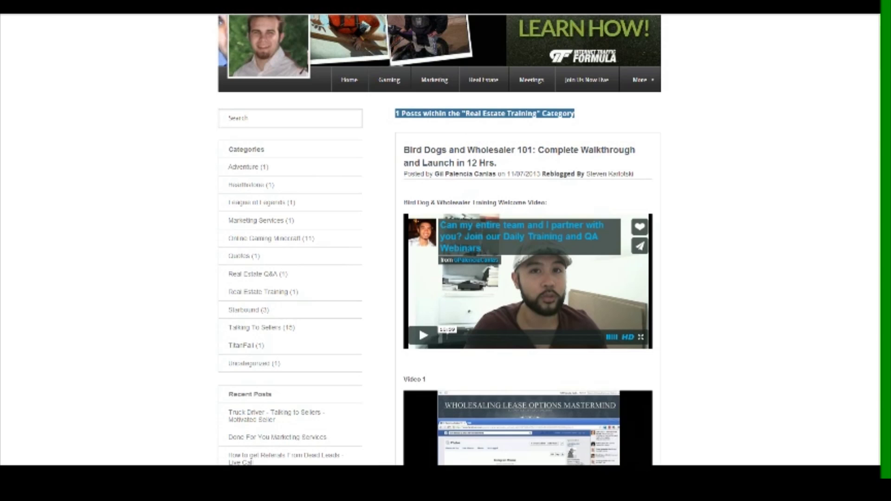
scroll(200, 211, down, 1)
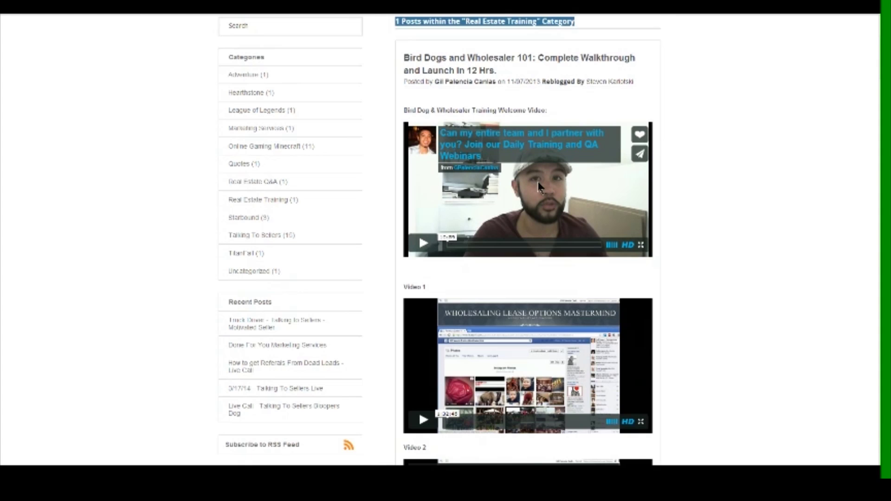
scroll(539, 186, down, 12)
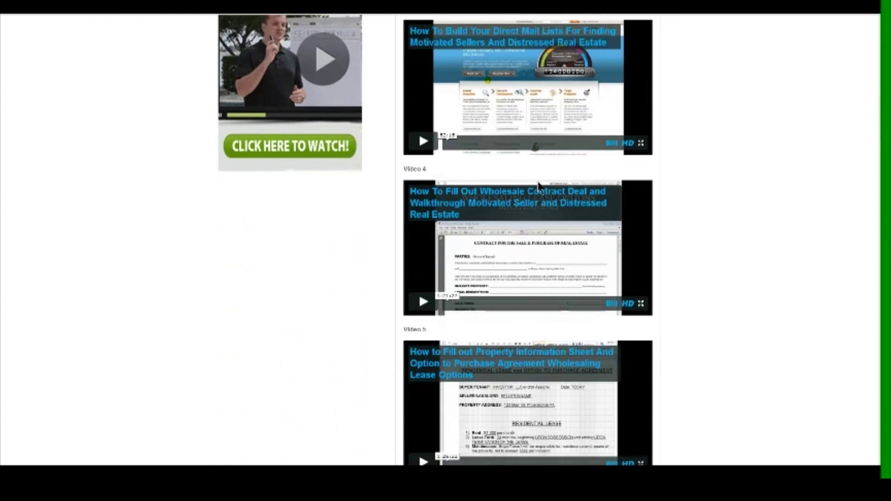
scroll(538, 185, down, 1)
scroll(538, 186, down, 5)
scroll(538, 186, up, 5)
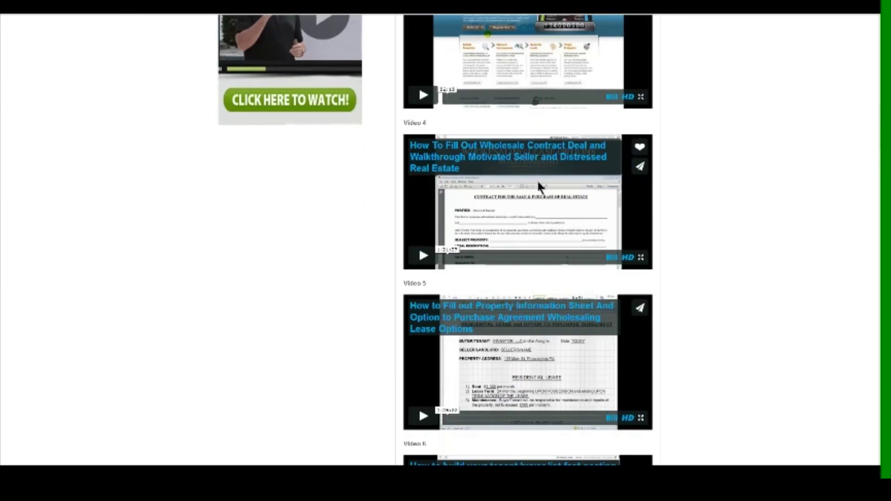
scroll(537, 179, up, 15)
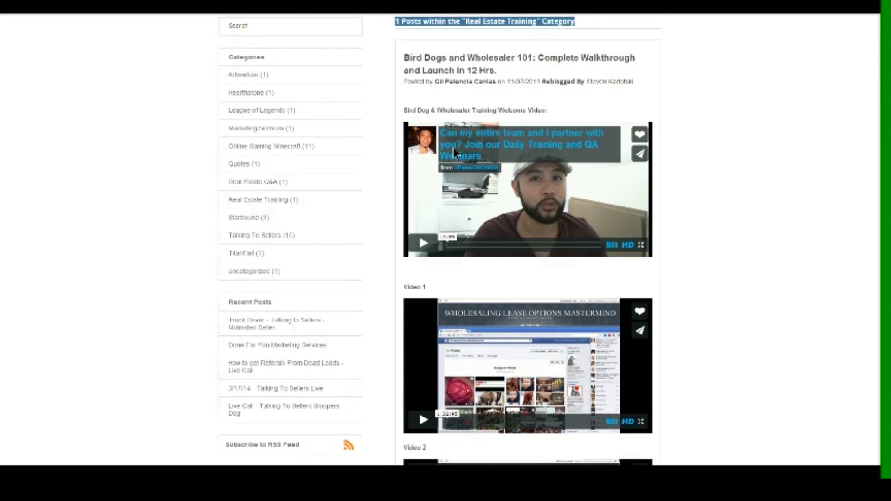
scroll(455, 154, down, 5)
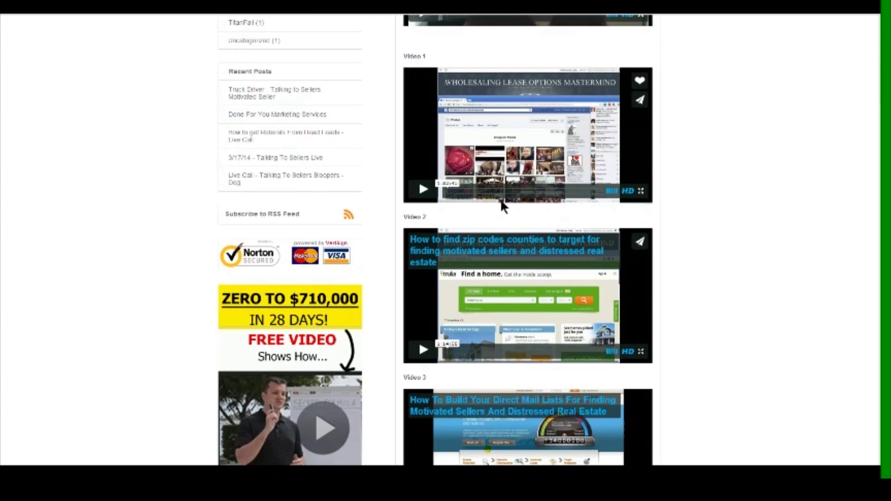
scroll(503, 204, down, 5)
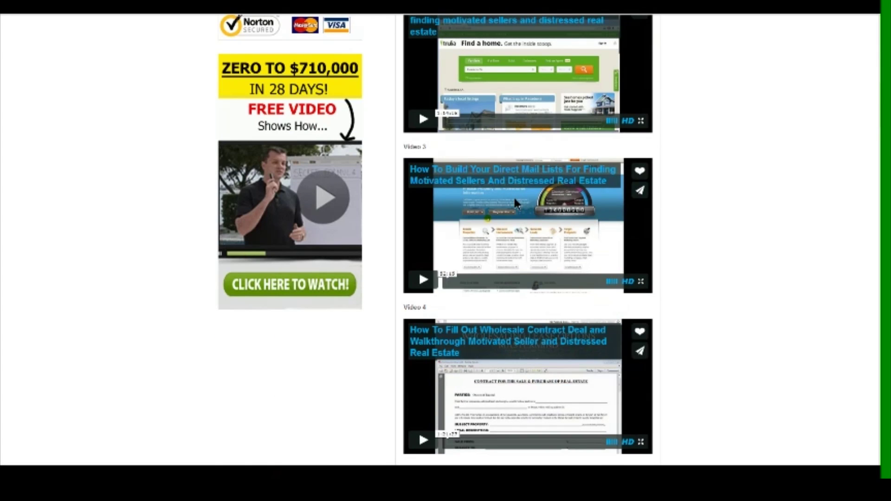
scroll(515, 211, down, 2)
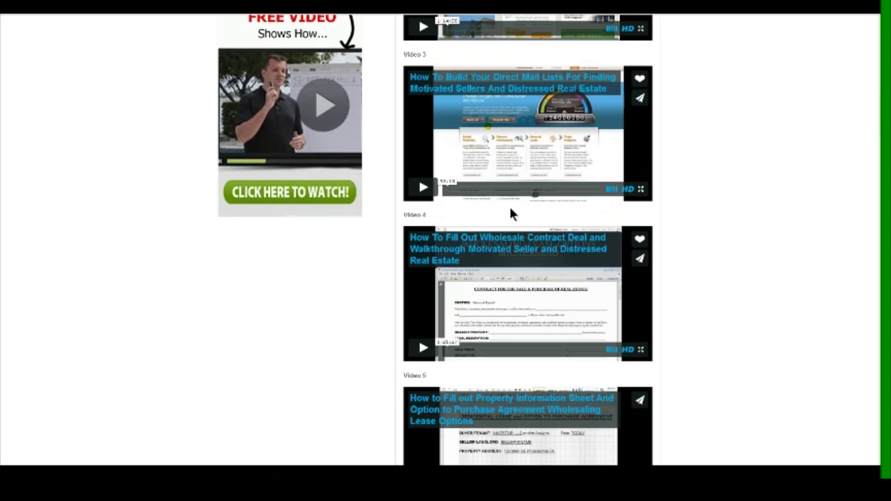
scroll(510, 213, down, 3)
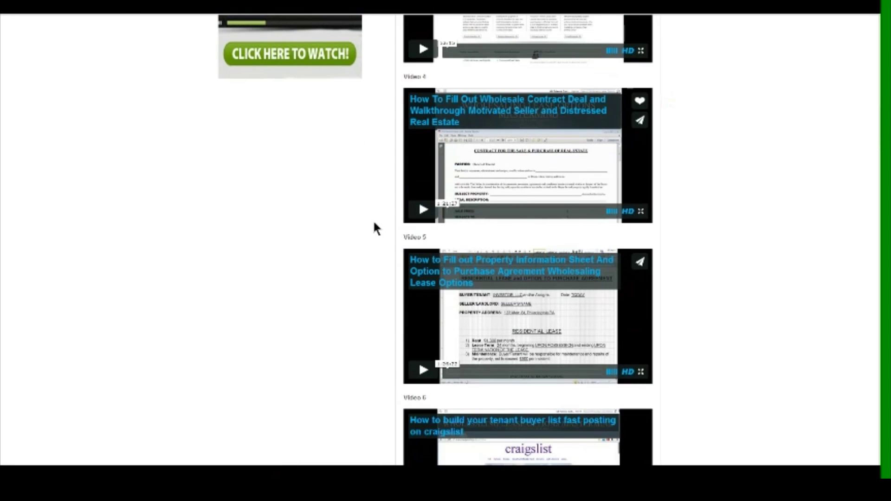
scroll(374, 224, down, 5)
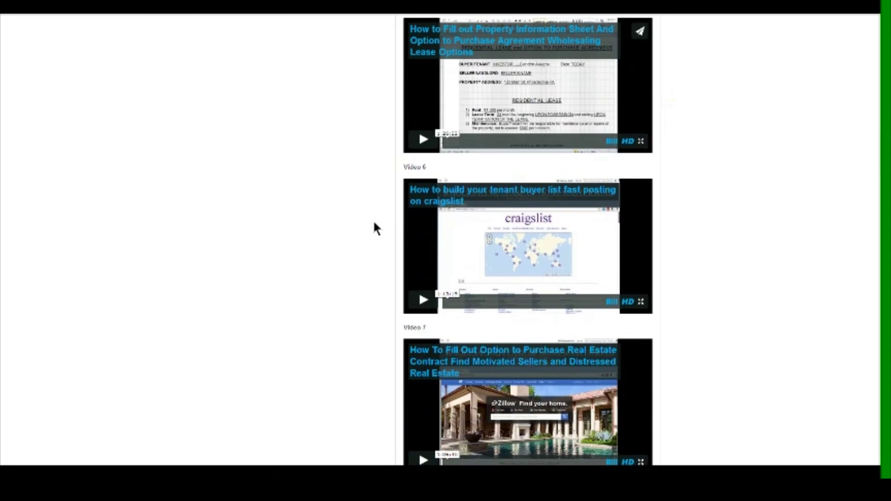
scroll(374, 223, down, 2)
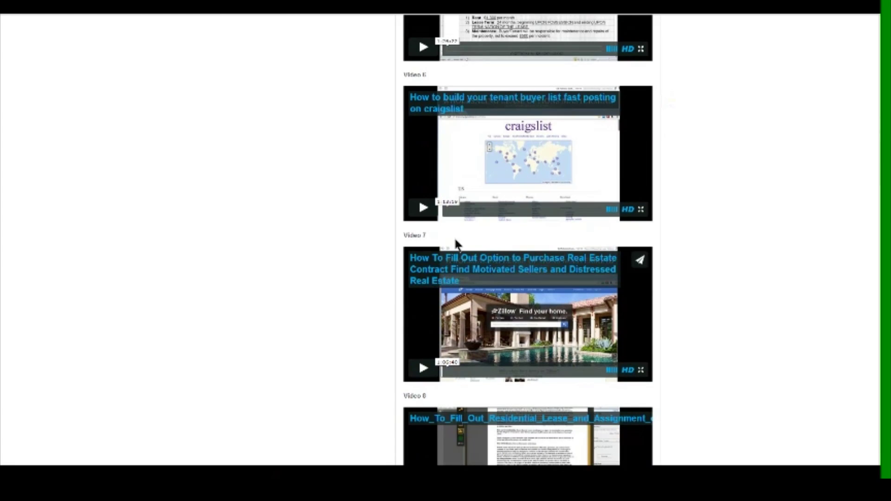
scroll(365, 246, up, 20)
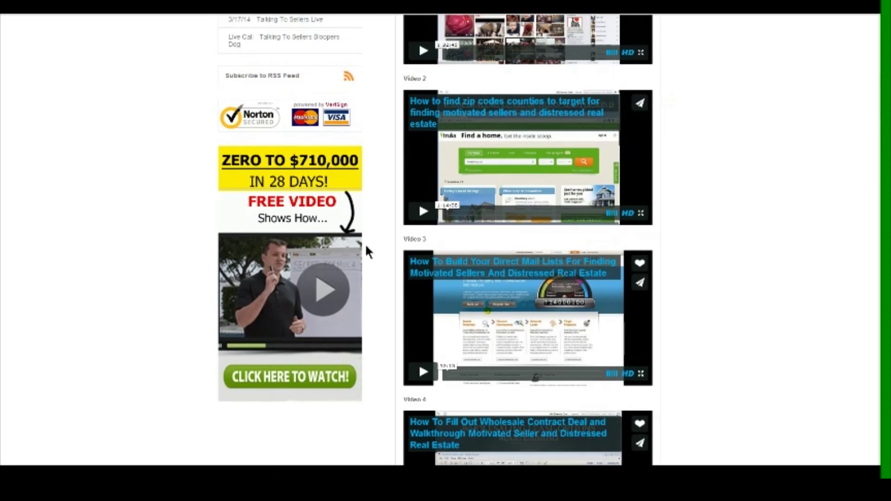
scroll(366, 248, up, 6)
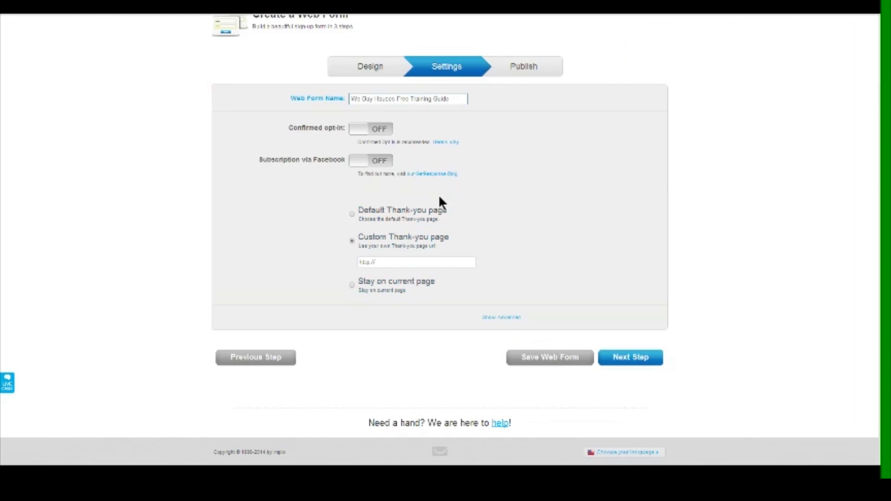
click(408, 262)
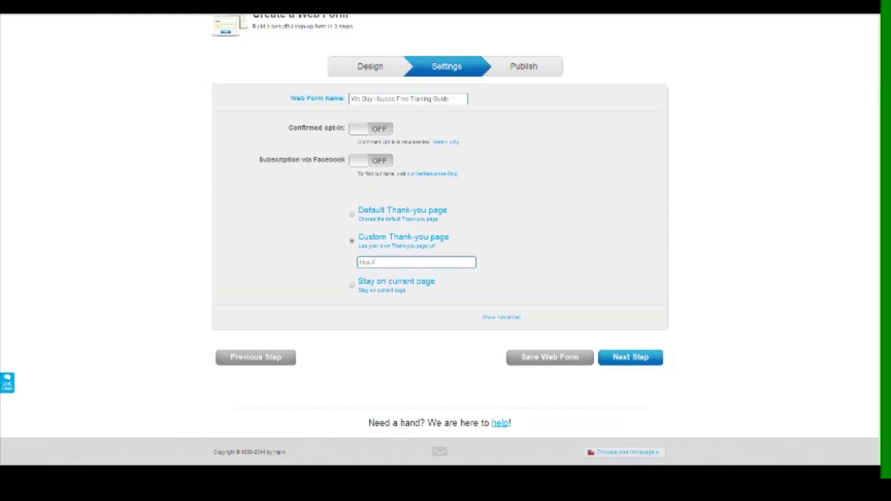
key(ctrl+v)
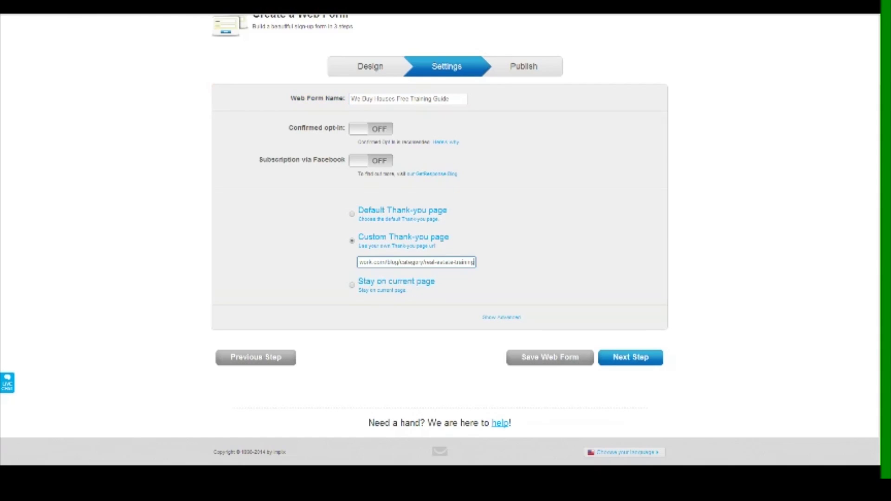
key(ctrl+a)
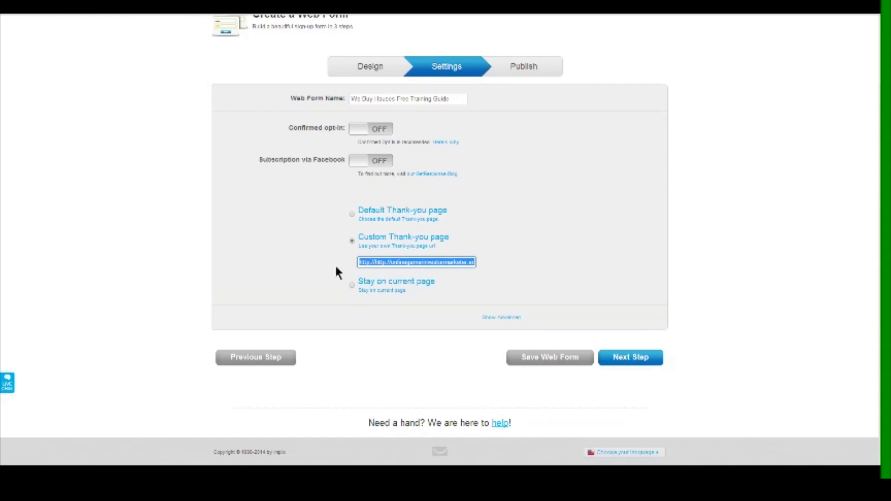
click(386, 262)
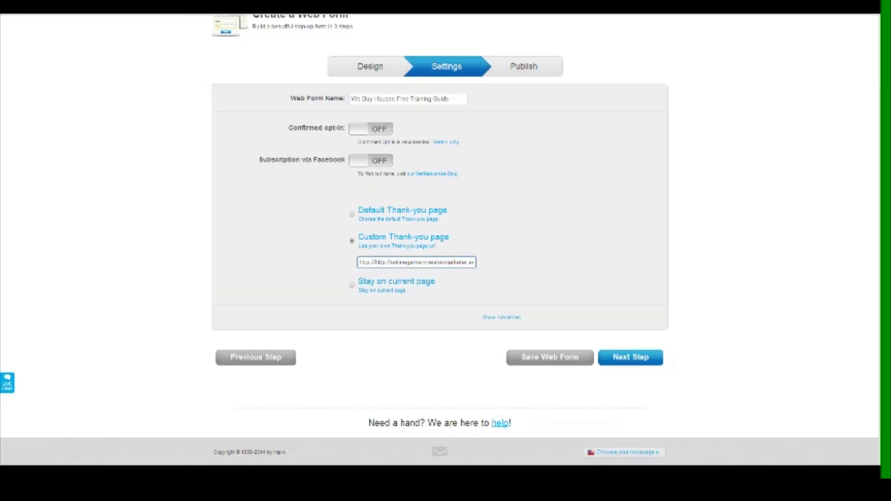
key(BackSpace)
key(BackSpace)
key(BackSpace)
key(BackSpace)
key(BackSpace)
key(BackSpace)
key(BackSpace)
key(BackSpace)
click(632, 359)
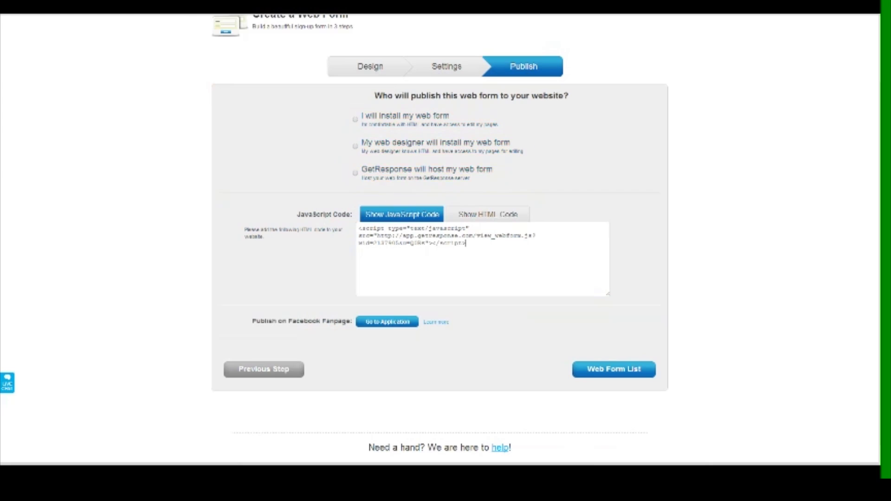
Review the JavaScript embed code, then choose 'GetResponse will host my web form'
click(475, 249)
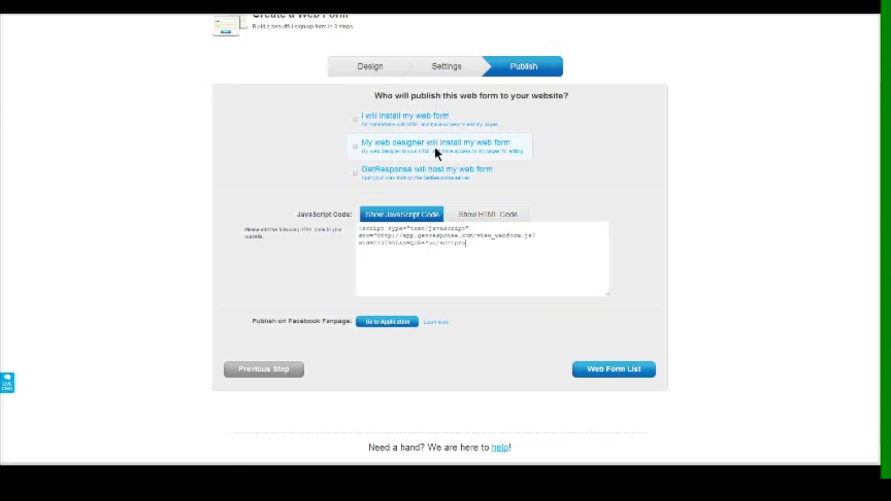
click(355, 172)
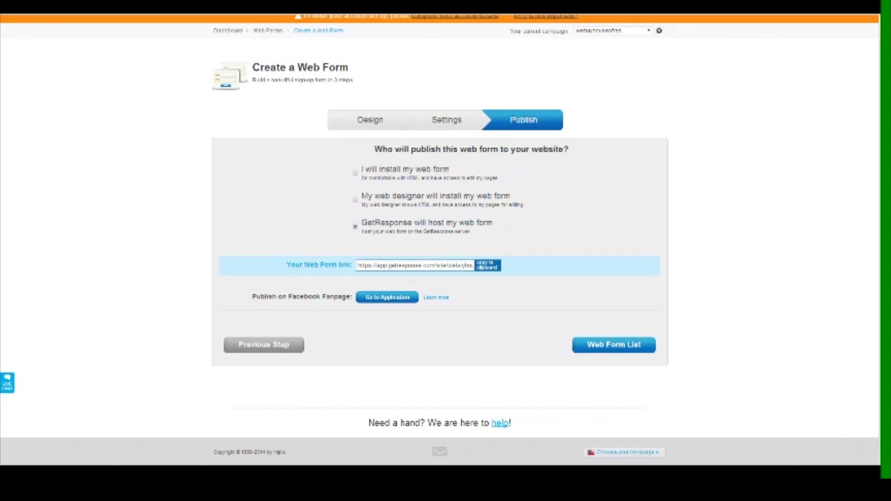
Copy the hosted web form link and go back to the Web Forms list
drag(473, 266, 357, 265)
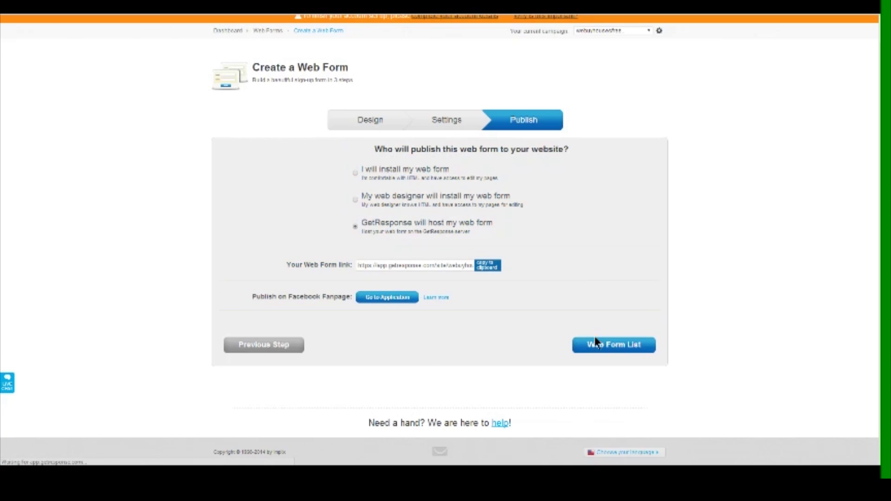
click(604, 345)
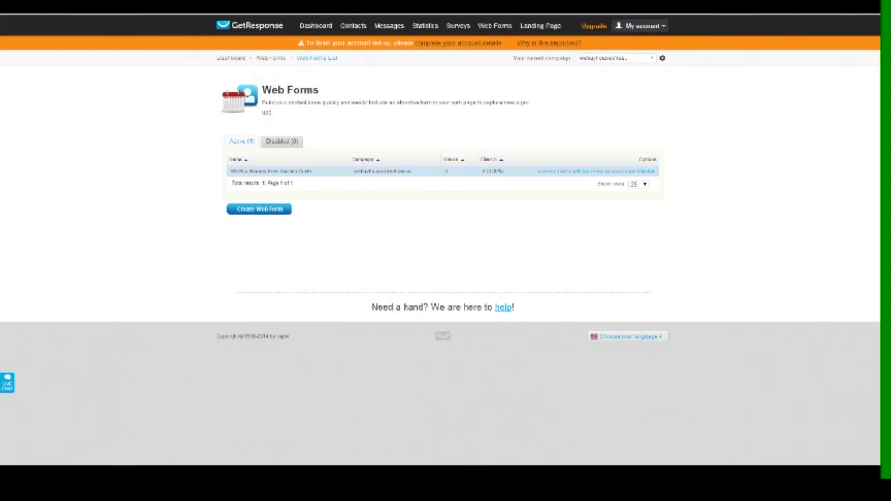
mouse_move(490, 30)
Load the copied hosted web form link in a new tab and scroll to its sign-up fields
key(ctrl+t)
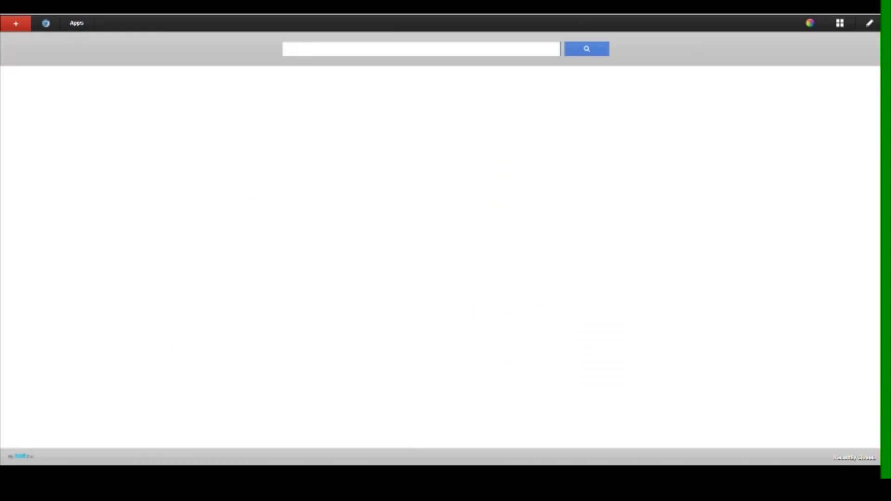
text(https://app.getresponse.com/site/webuyhousesfreetraining/webform.html?wid=2137905&u=Q0Rs)
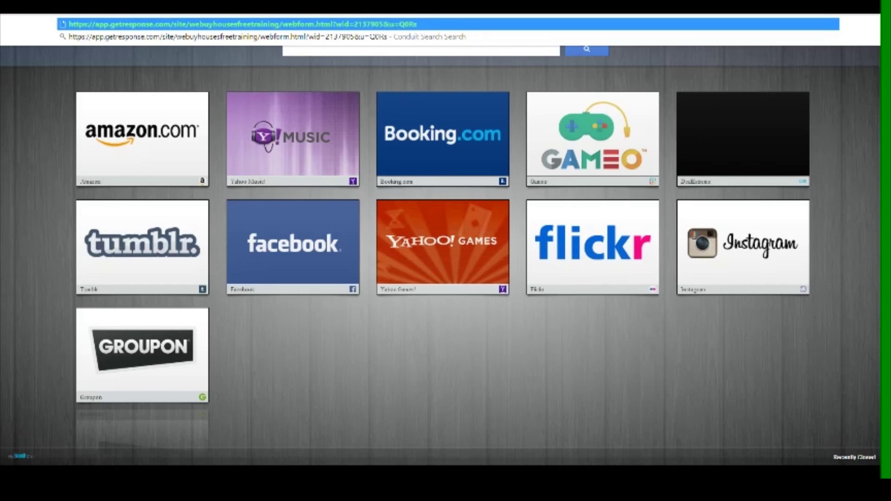
key(Return)
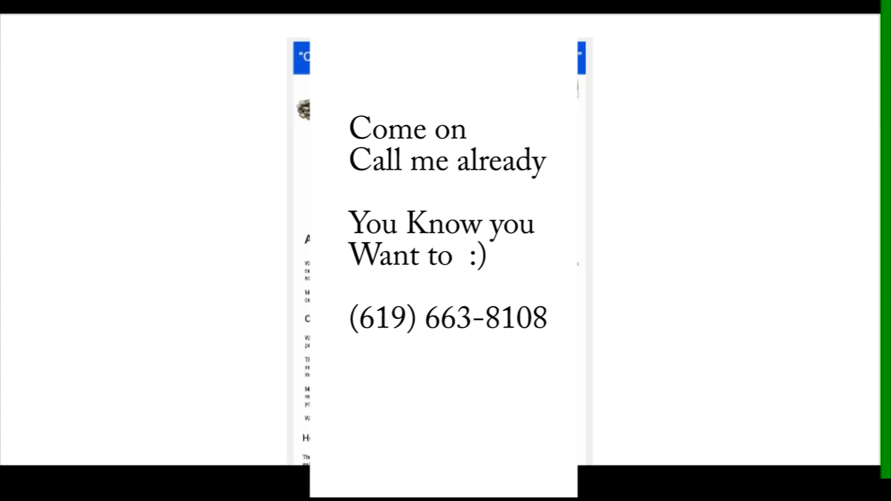
scroll(300, 119, down, 5)
scroll(298, 114, down, 10)
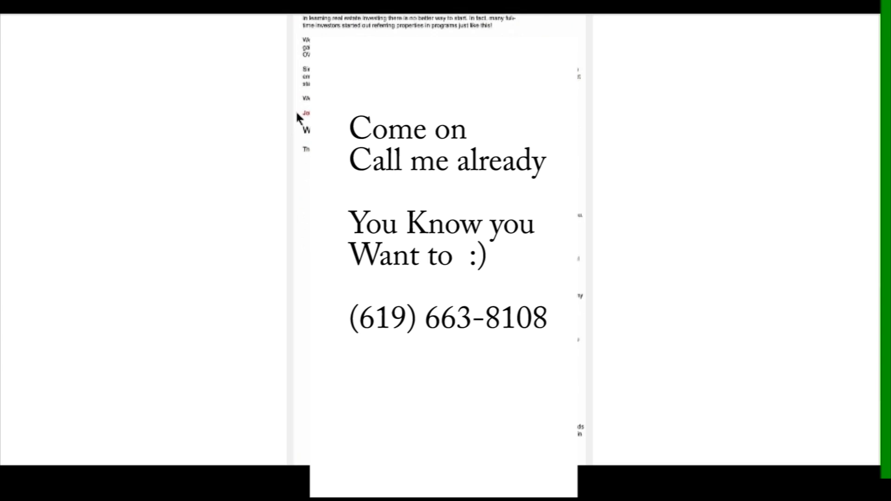
scroll(296, 113, down, 6)
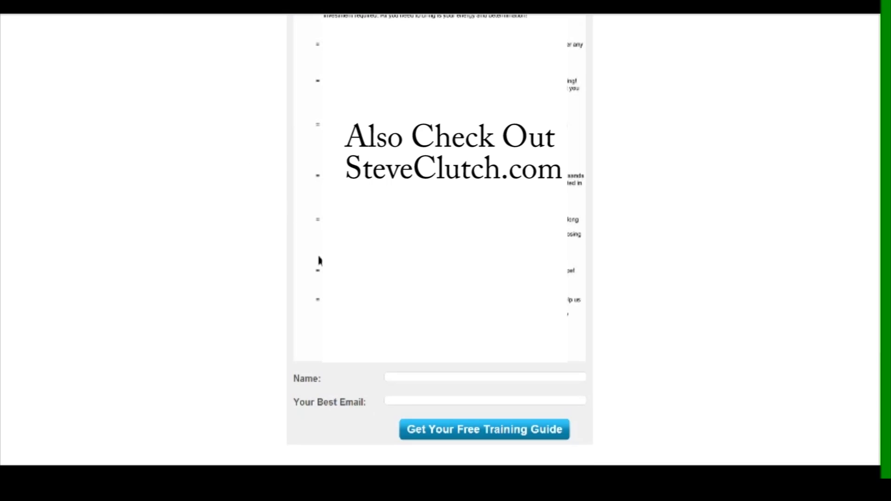
Fill in a test name and e-mail address, then submit with Get Your Free Training Guide
click(417, 377)
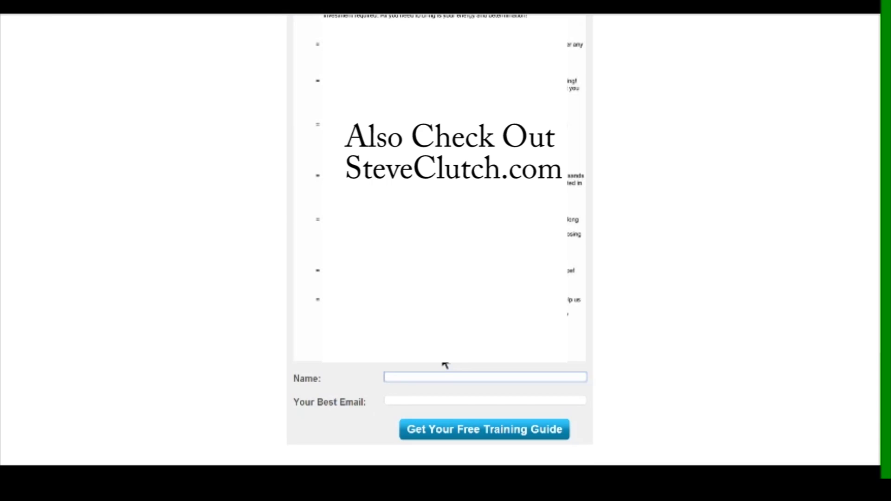
text(Steve Test)
key(Tab)
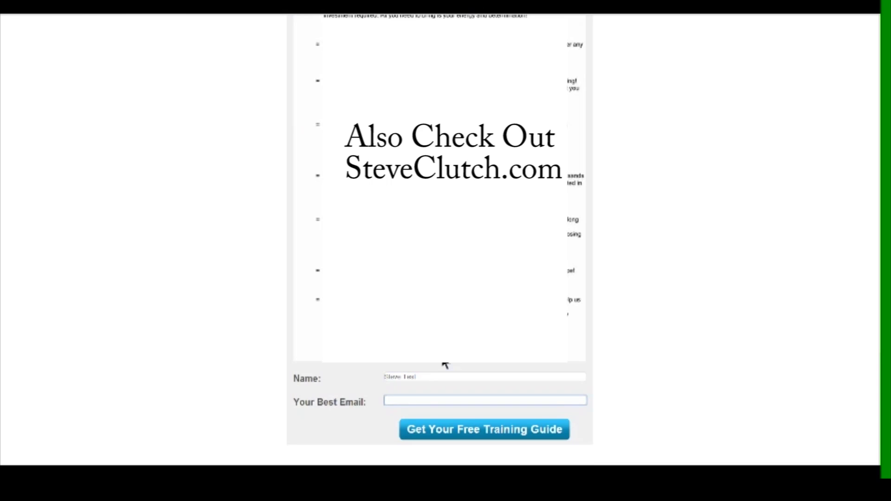
text(stevek)
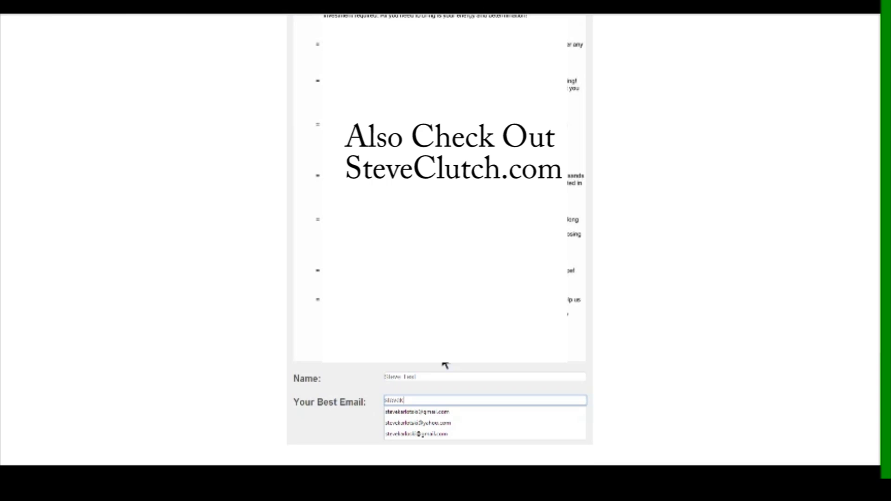
key(BackSpace)
key(BackSpace)
key(BackSpace)
key(BackSpace)
key(BackSpace)
key(BackSpace)
text(r)
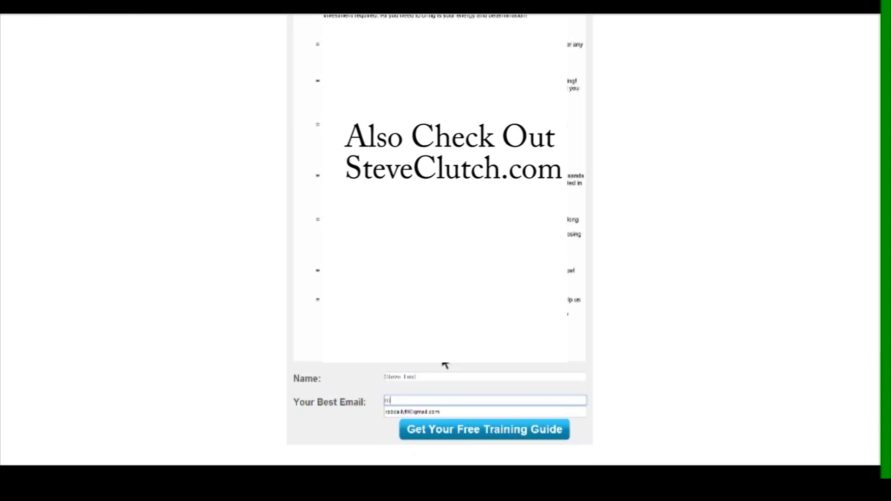
key(BackSpace)
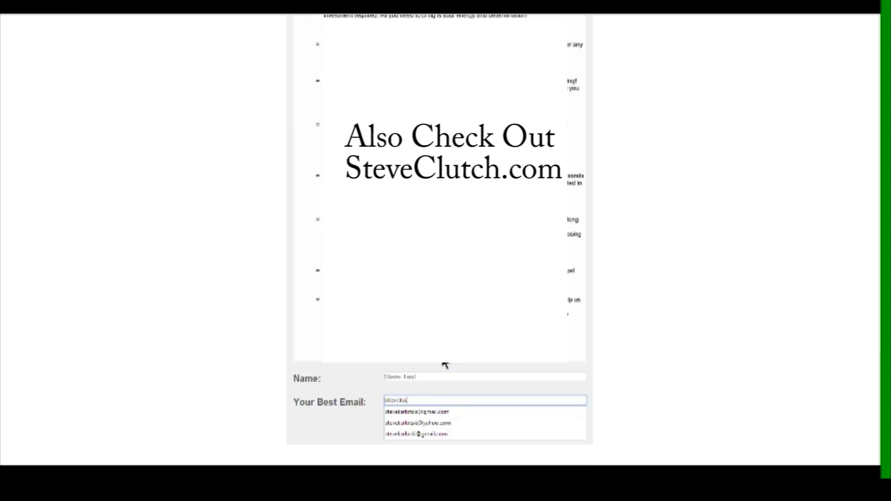
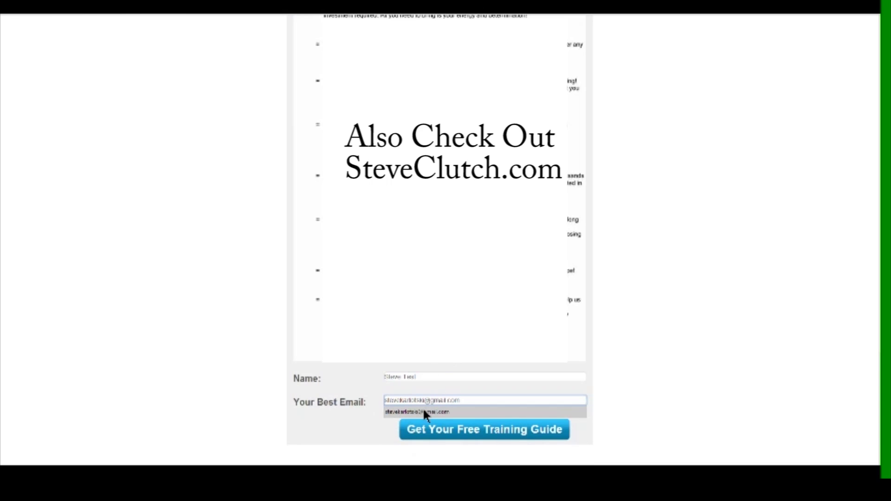
click(636, 416)
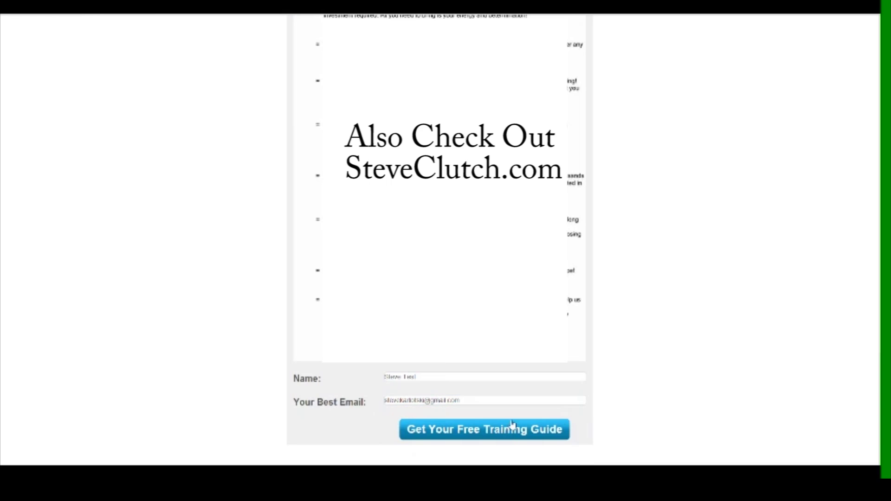
click(473, 428)
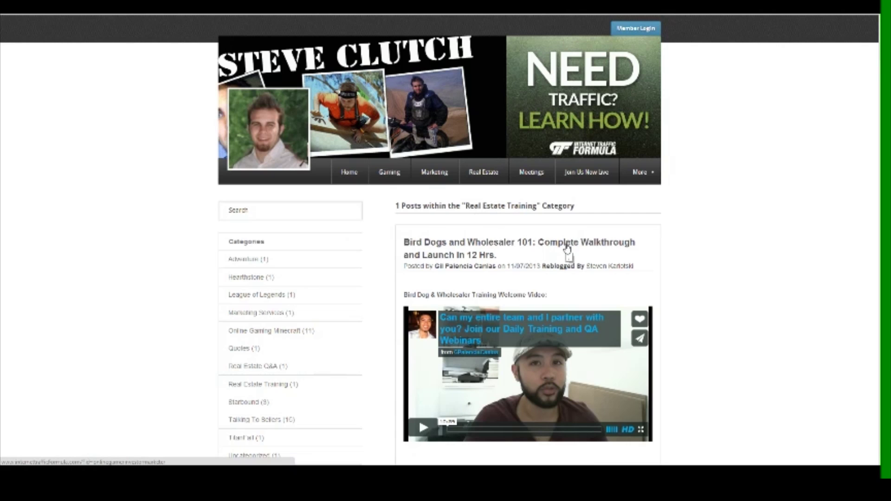
scroll(566, 249, down, 15)
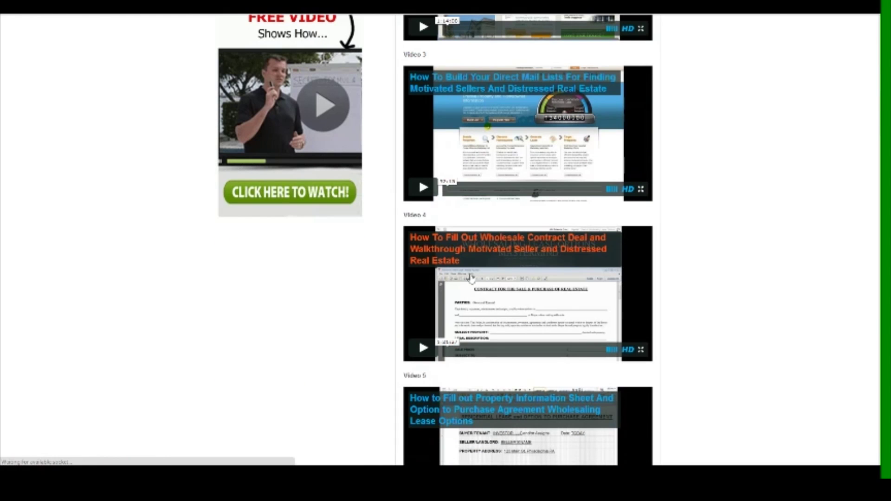
scroll(481, 288, down, 5)
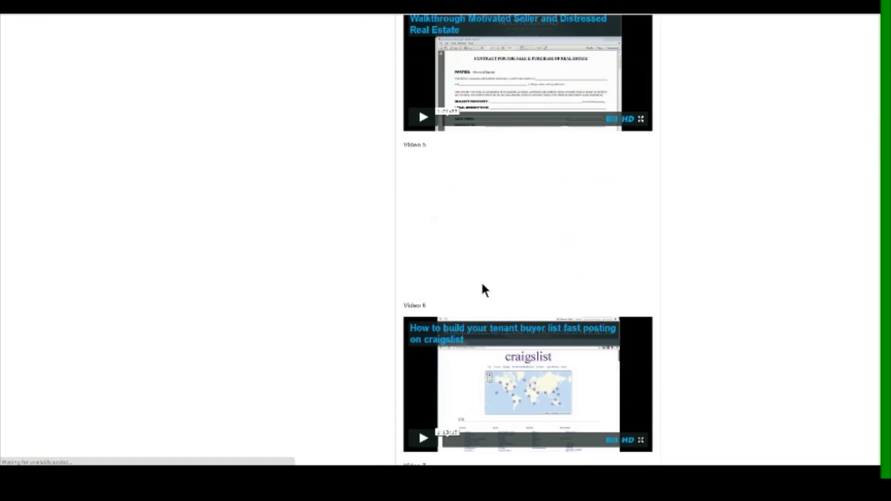
scroll(481, 288, up, 1)
scroll(483, 289, up, 5)
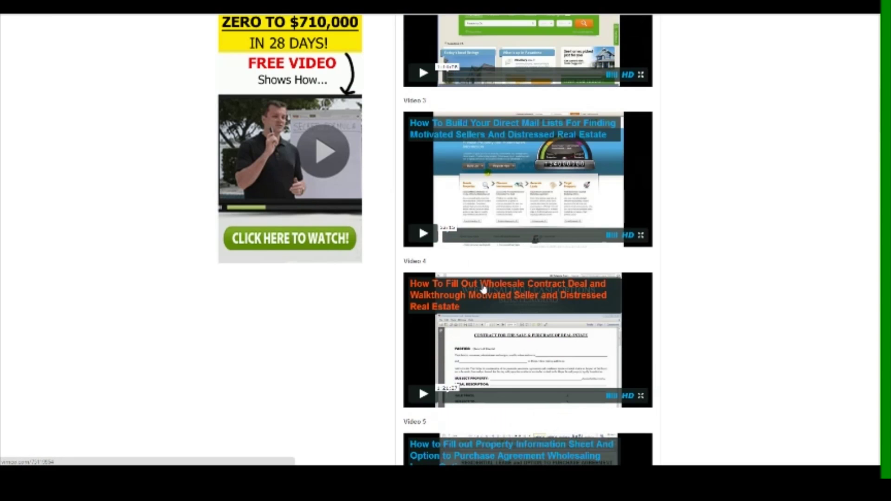
scroll(482, 288, up, 20)
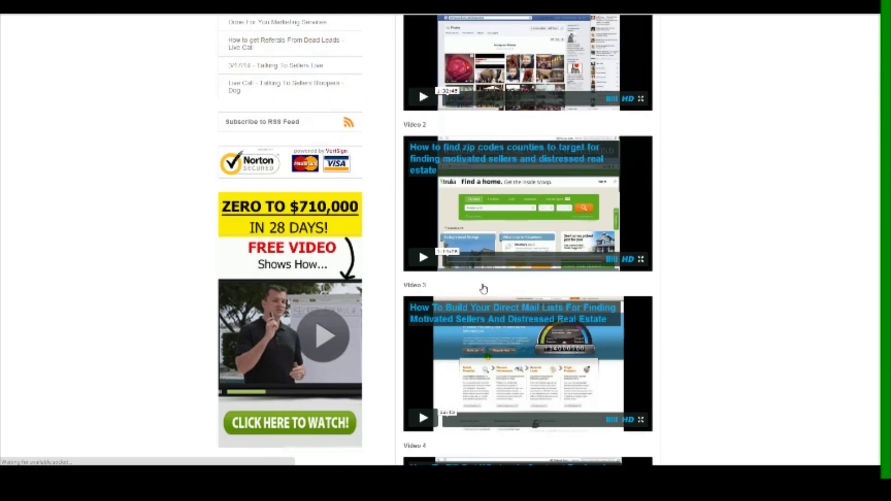